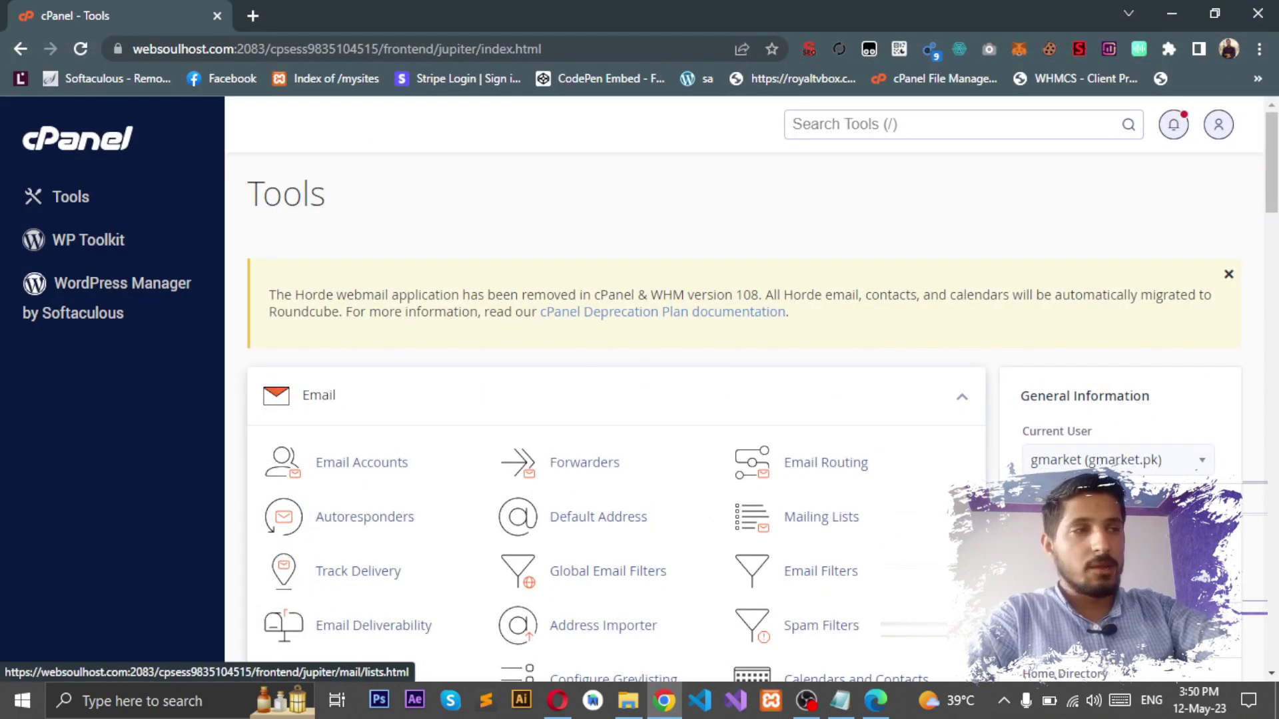
Step: Search the cPanel tools for "domains", open the Domains tool and start creating a new domain
scroll(1203, 303, down, 2)
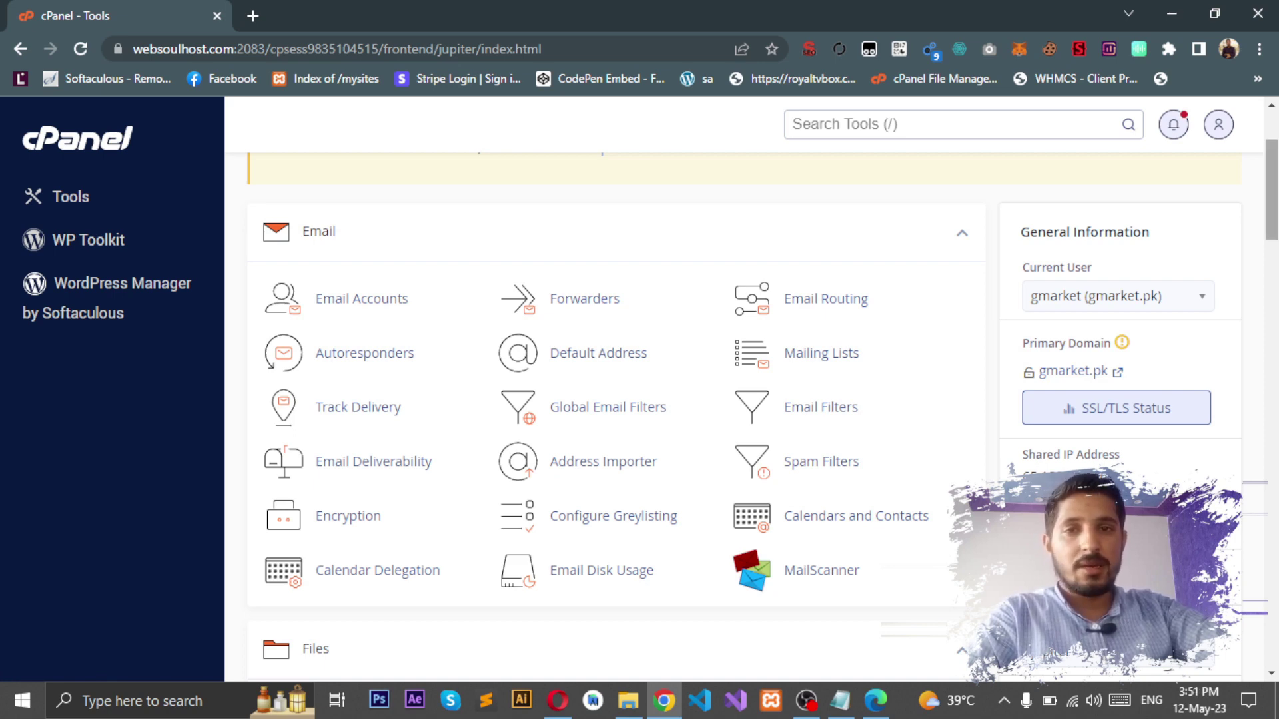
scroll(750, 149, up, 2)
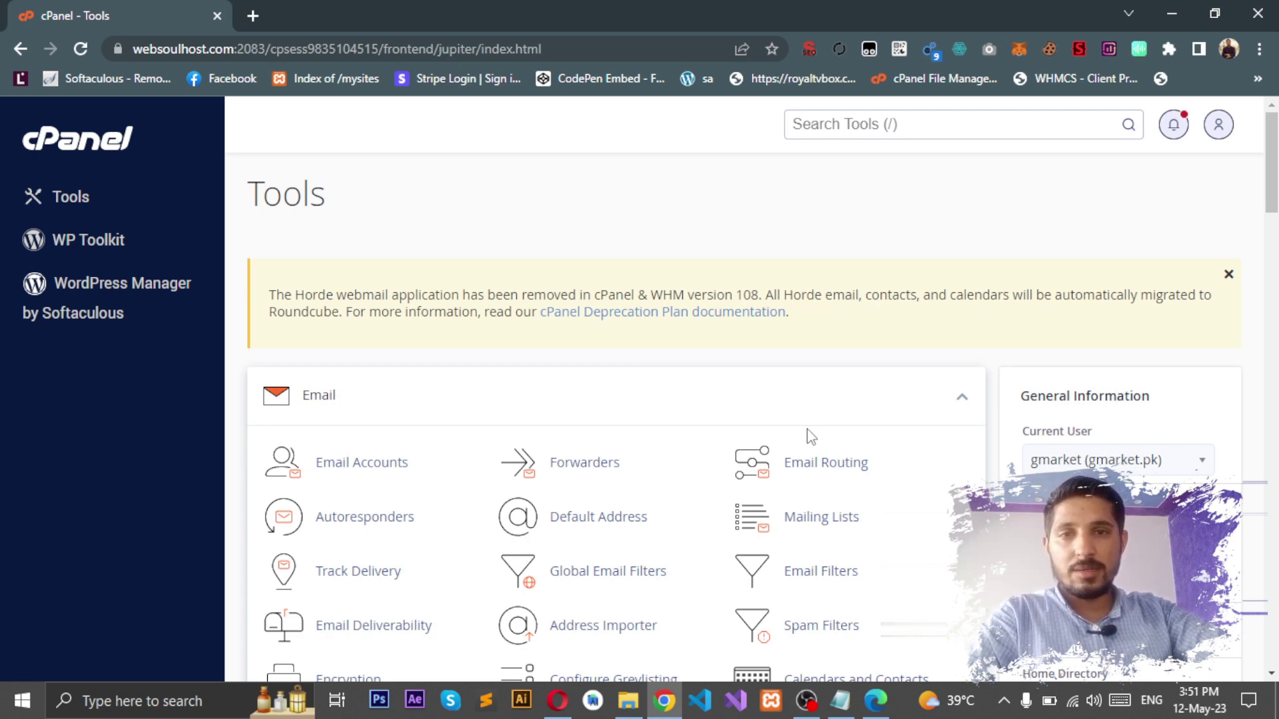
click(833, 123)
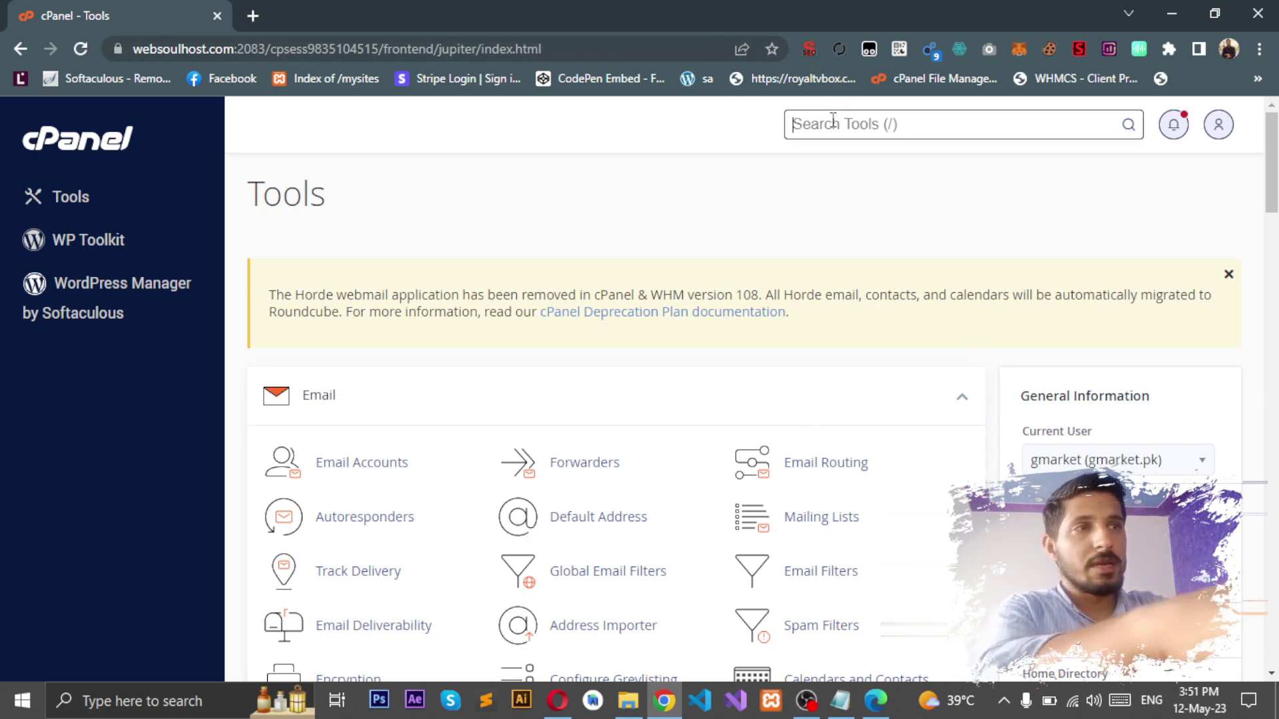
text(domains)
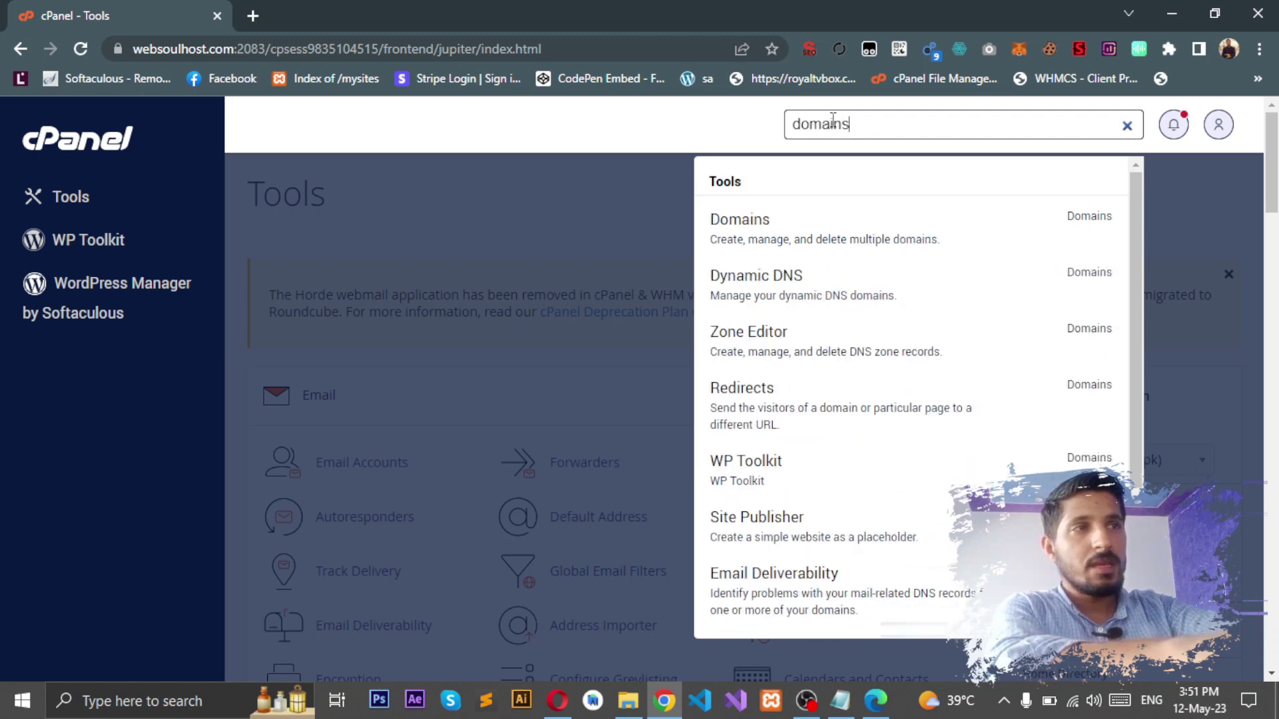
click(774, 218)
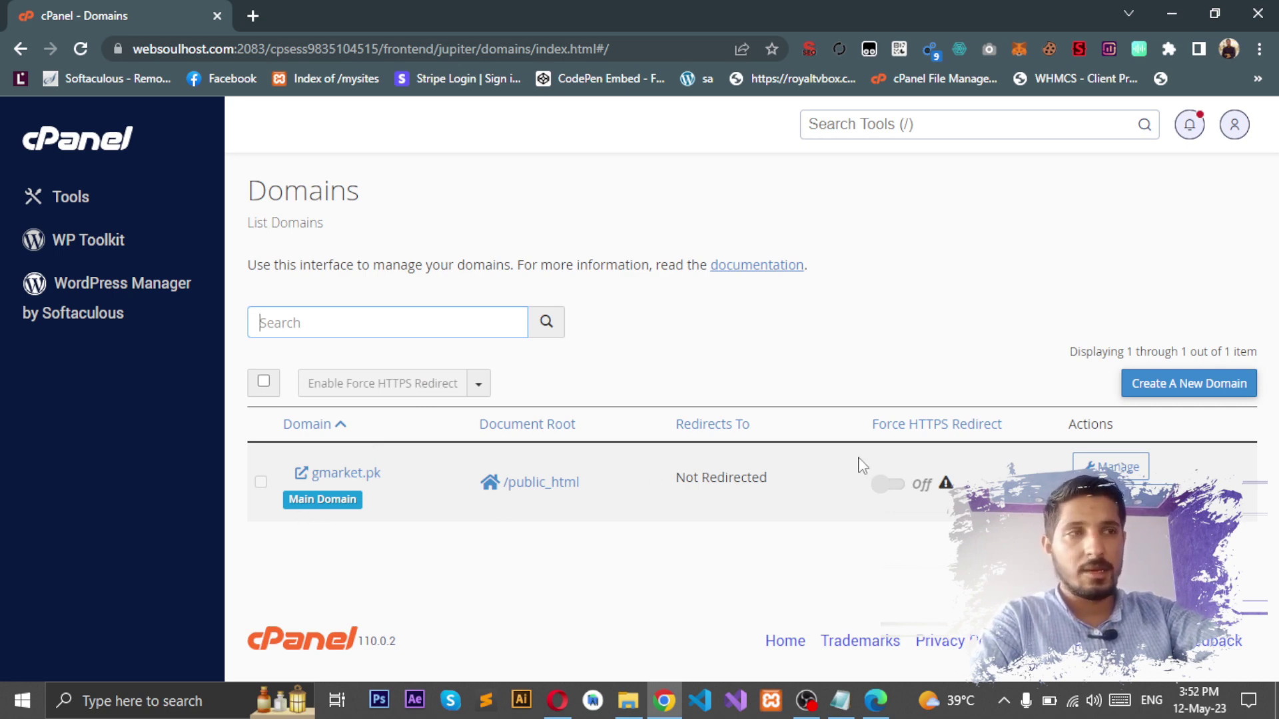
click(1198, 385)
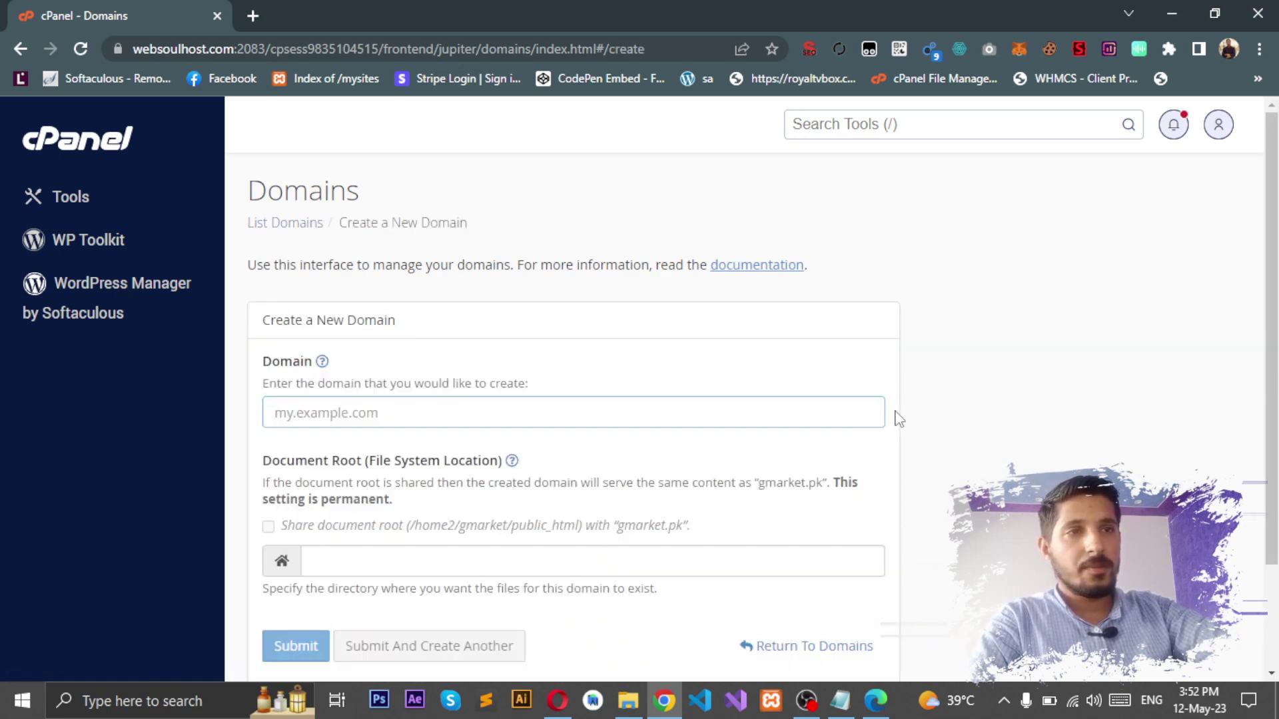
Step: Switch to the Notepad note, copy the addon domain name from it and return to the new-domain form
scroll(799, 640, down, 2)
click(841, 700)
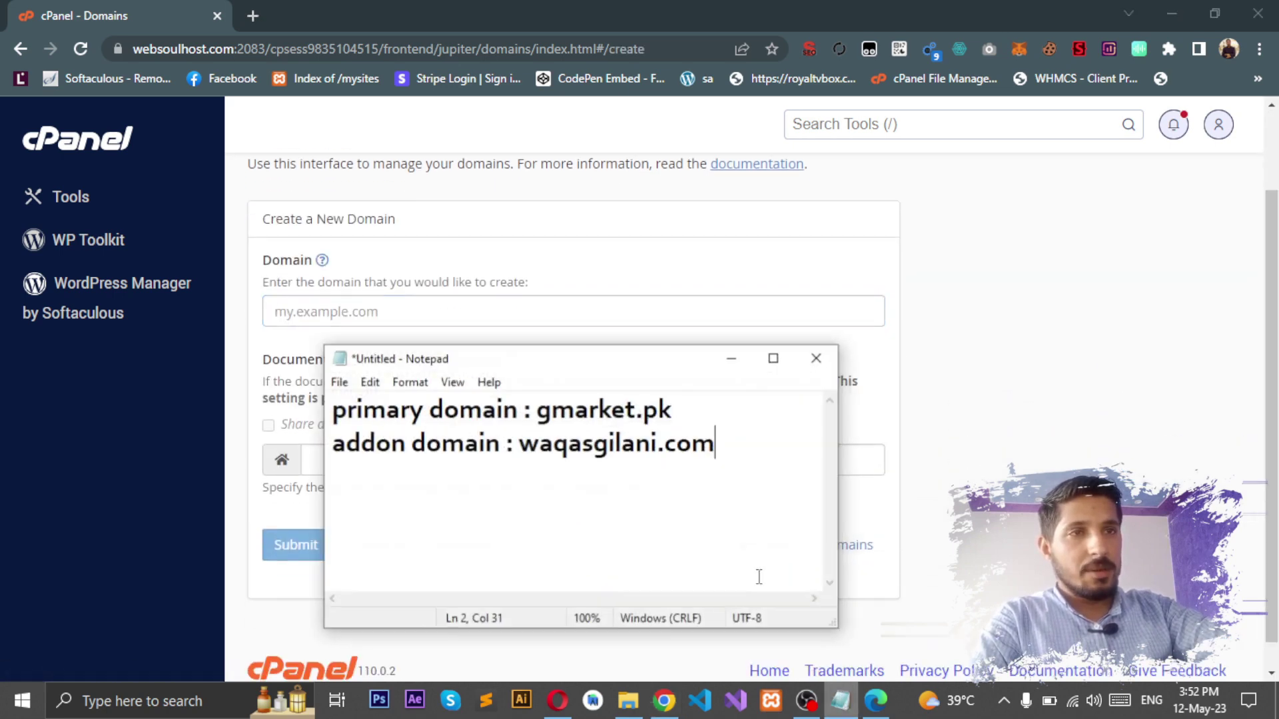
drag(518, 443, 712, 457)
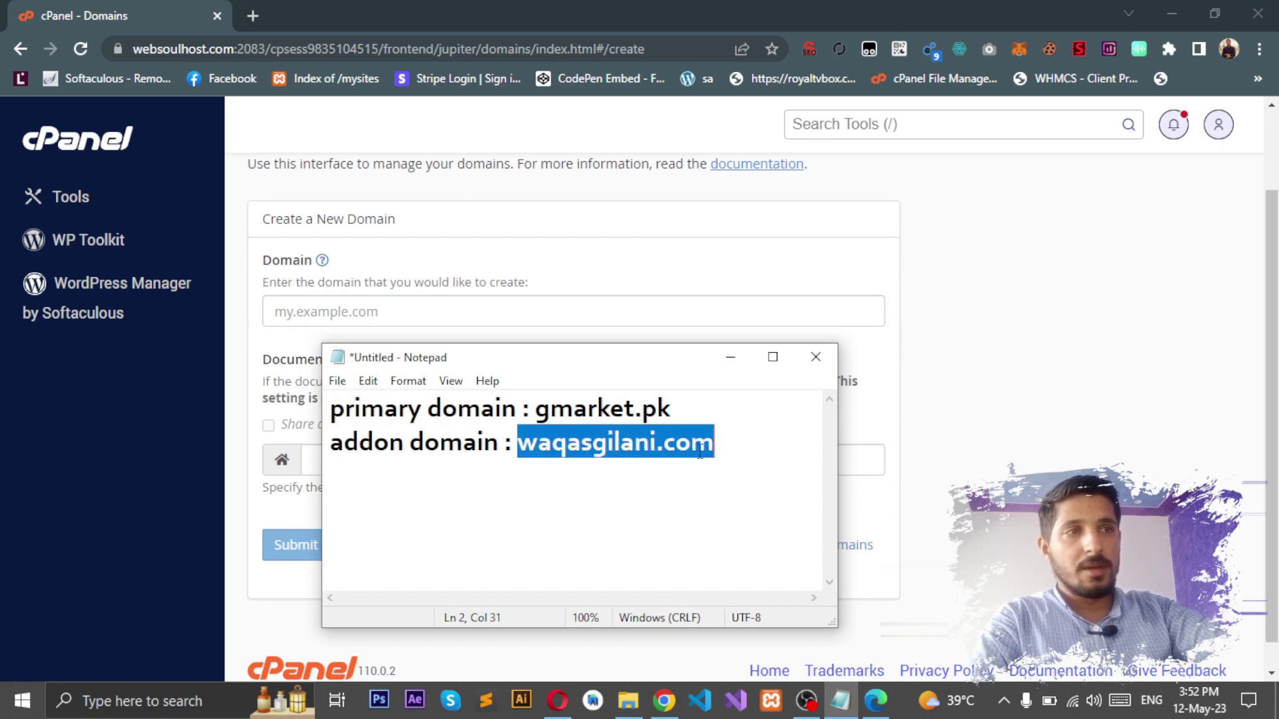
right_click(701, 452)
click(712, 220)
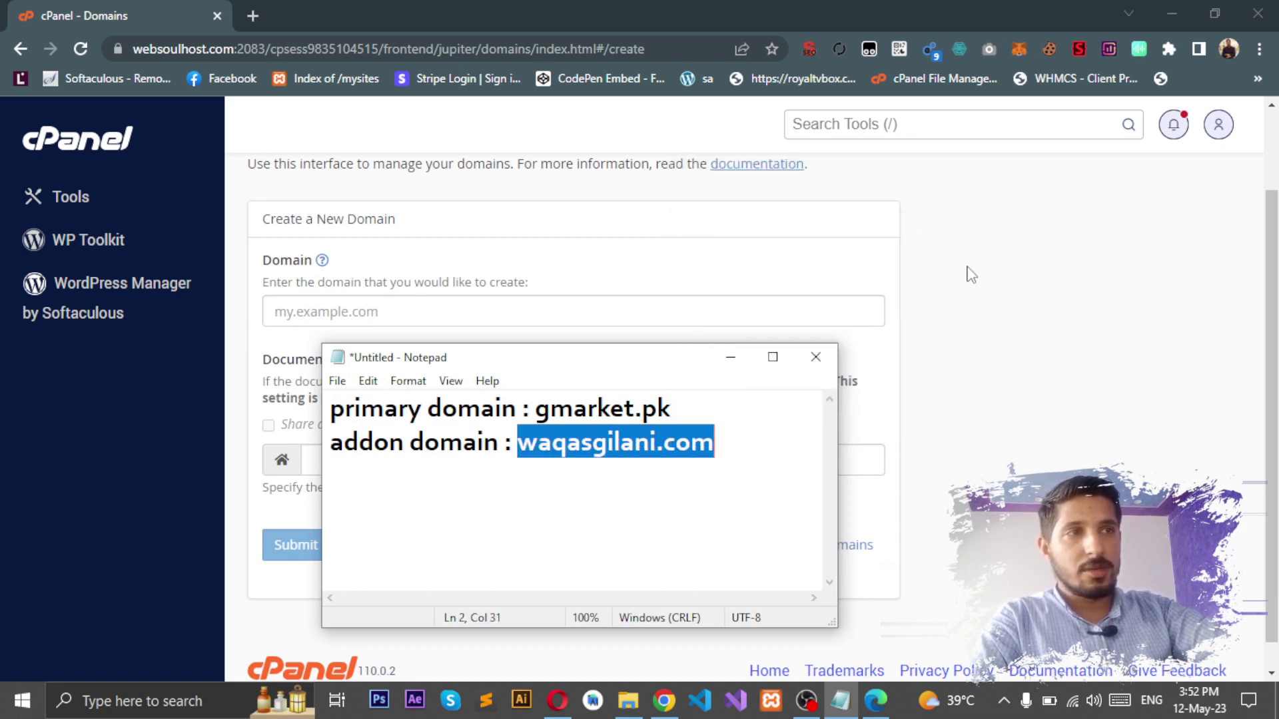
click(971, 275)
Step: Paste the copied addon domain as the new domain's name so the document root and subdomain fill in
click(654, 313)
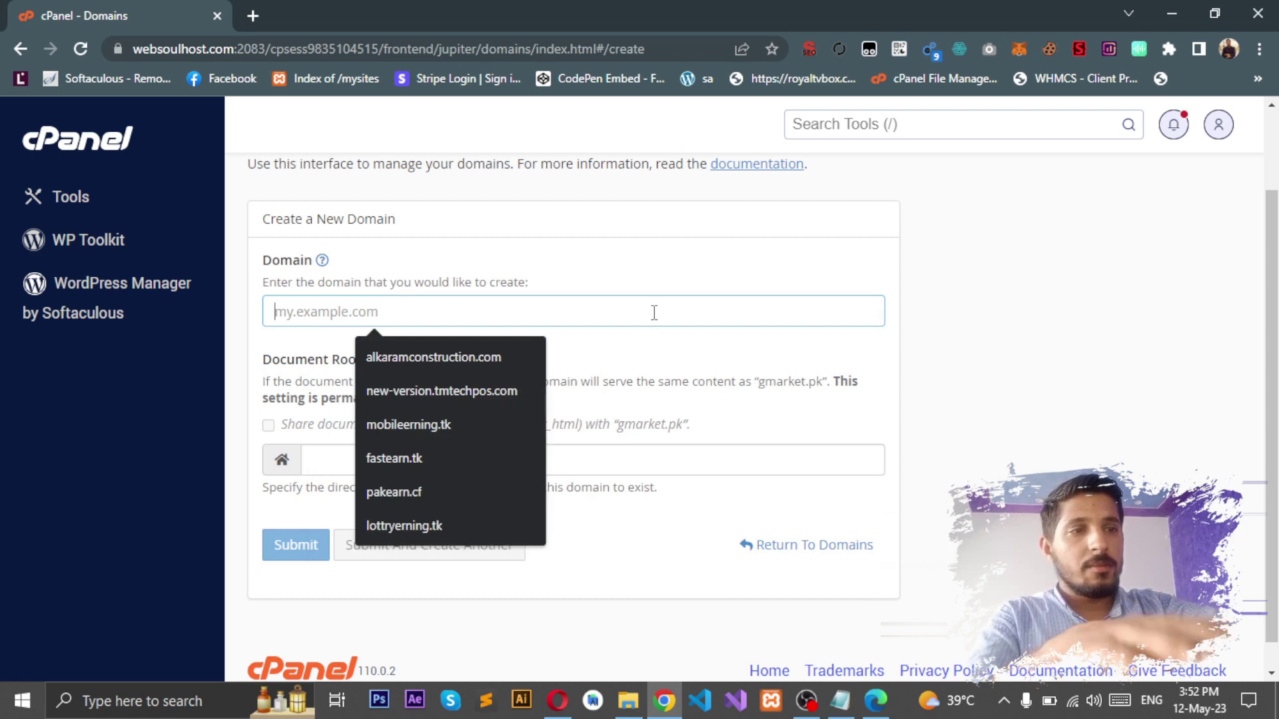
key(Escape)
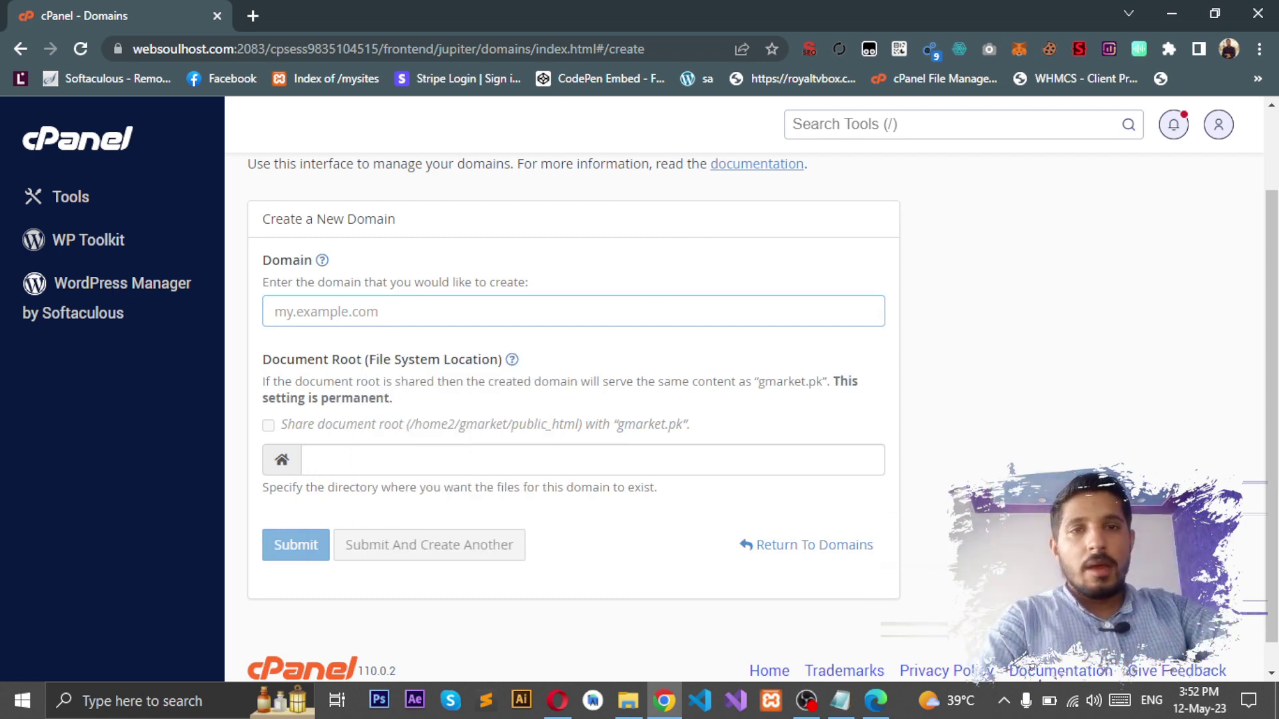
right_click(338, 319)
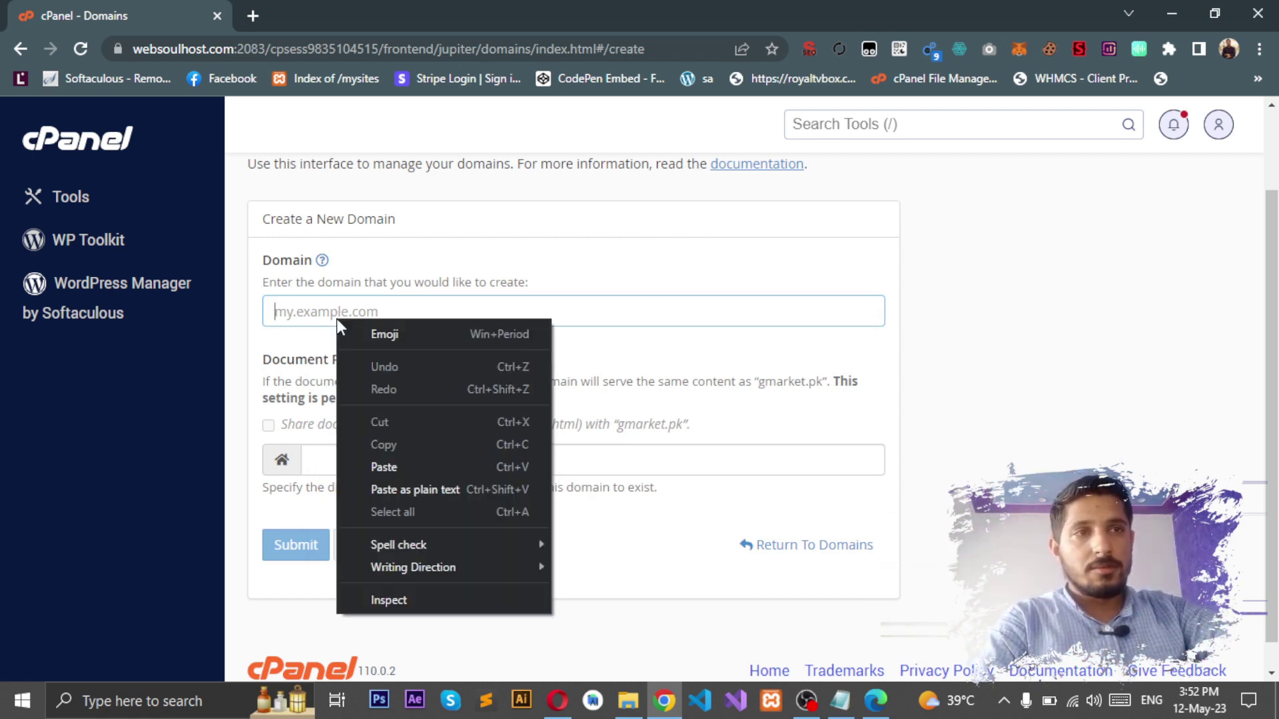
click(386, 465)
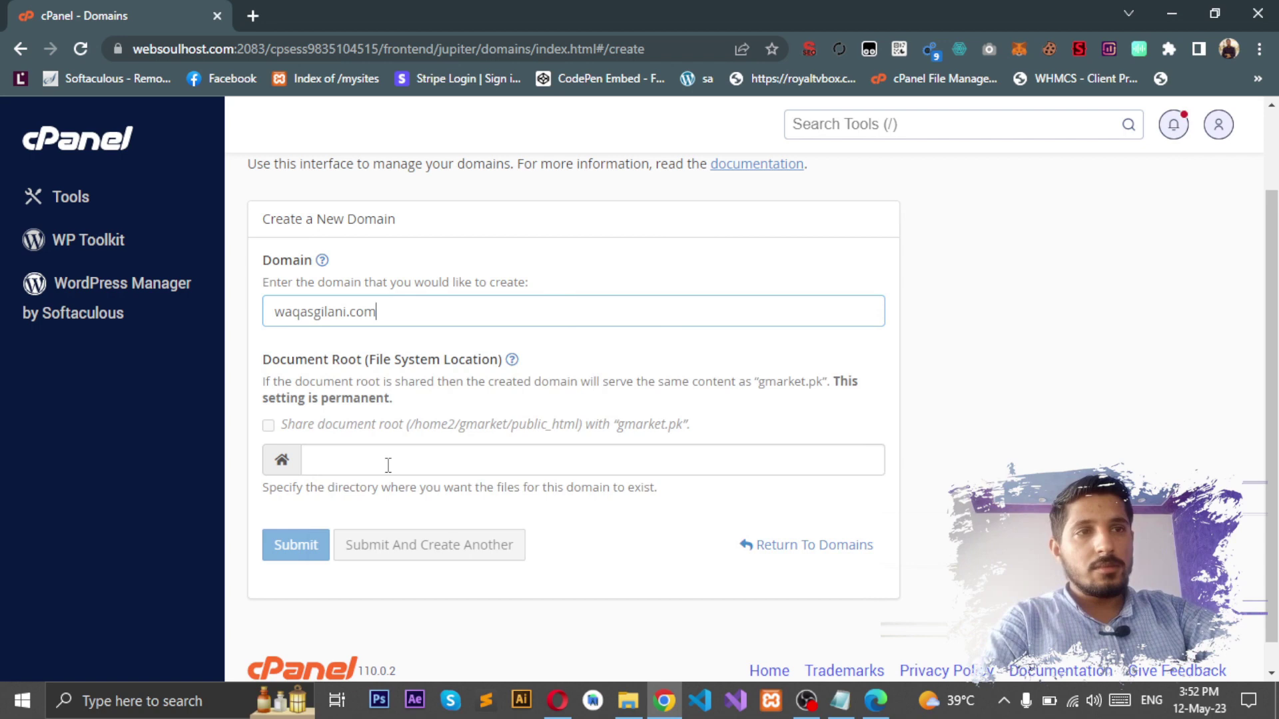
click(1025, 422)
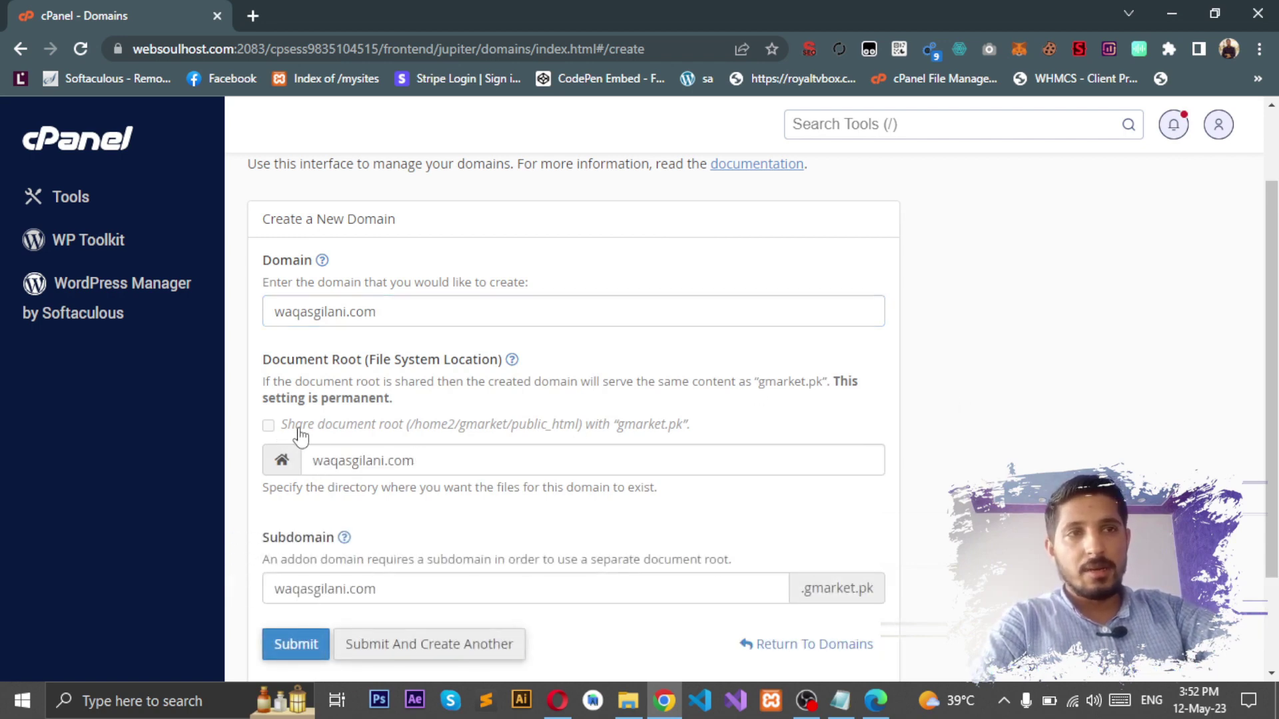
Step: Review the suggested document root and subdomain, keep both and submit the new domain
click(341, 459)
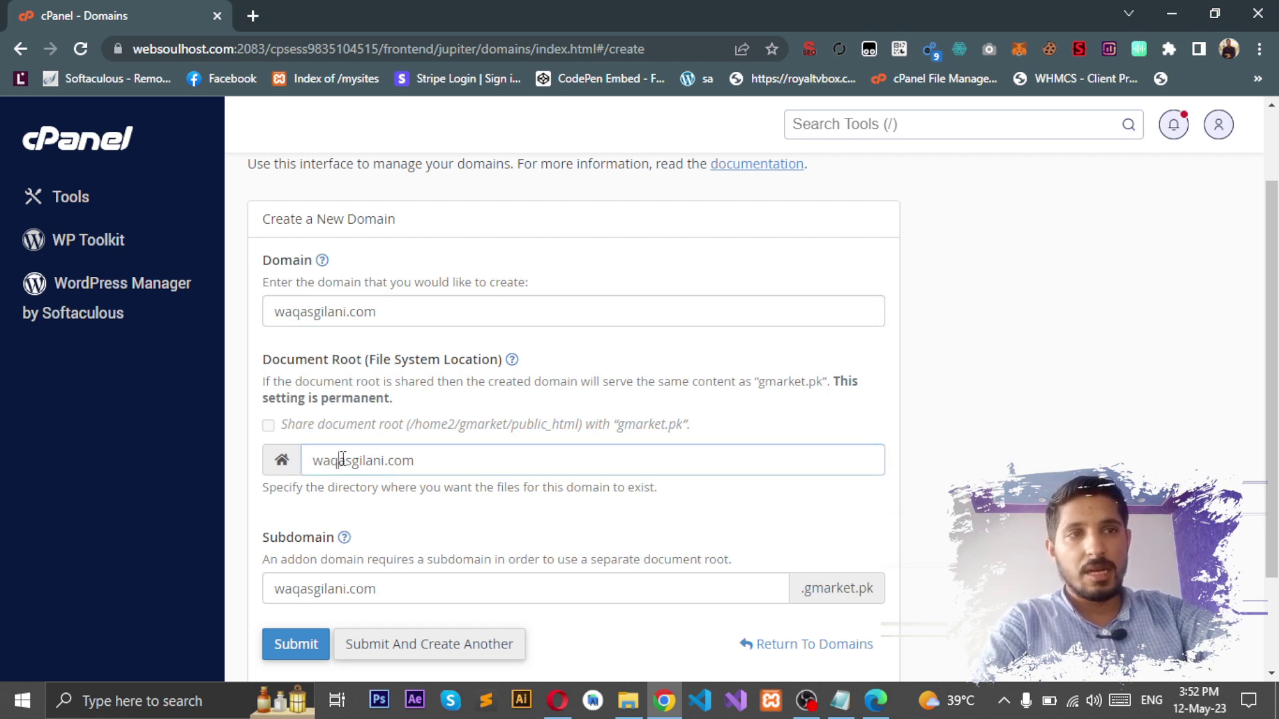
double_click(342, 460)
click(397, 460)
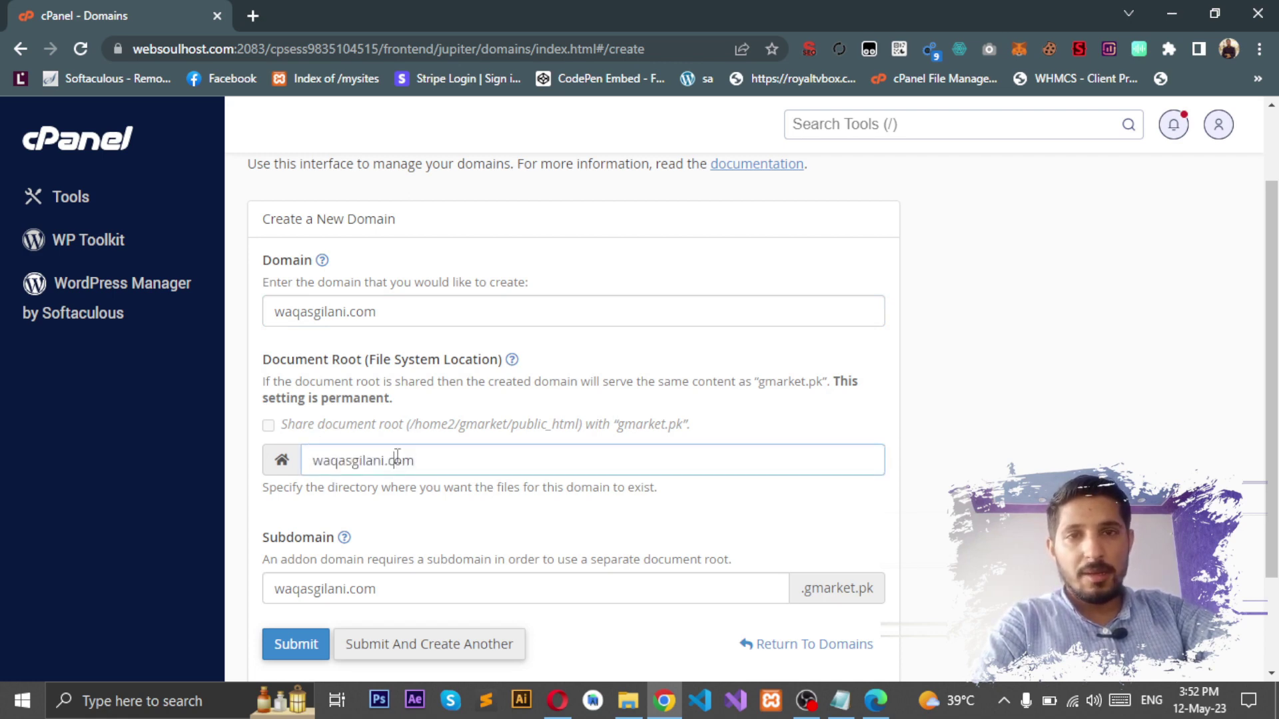
triple_click(394, 582)
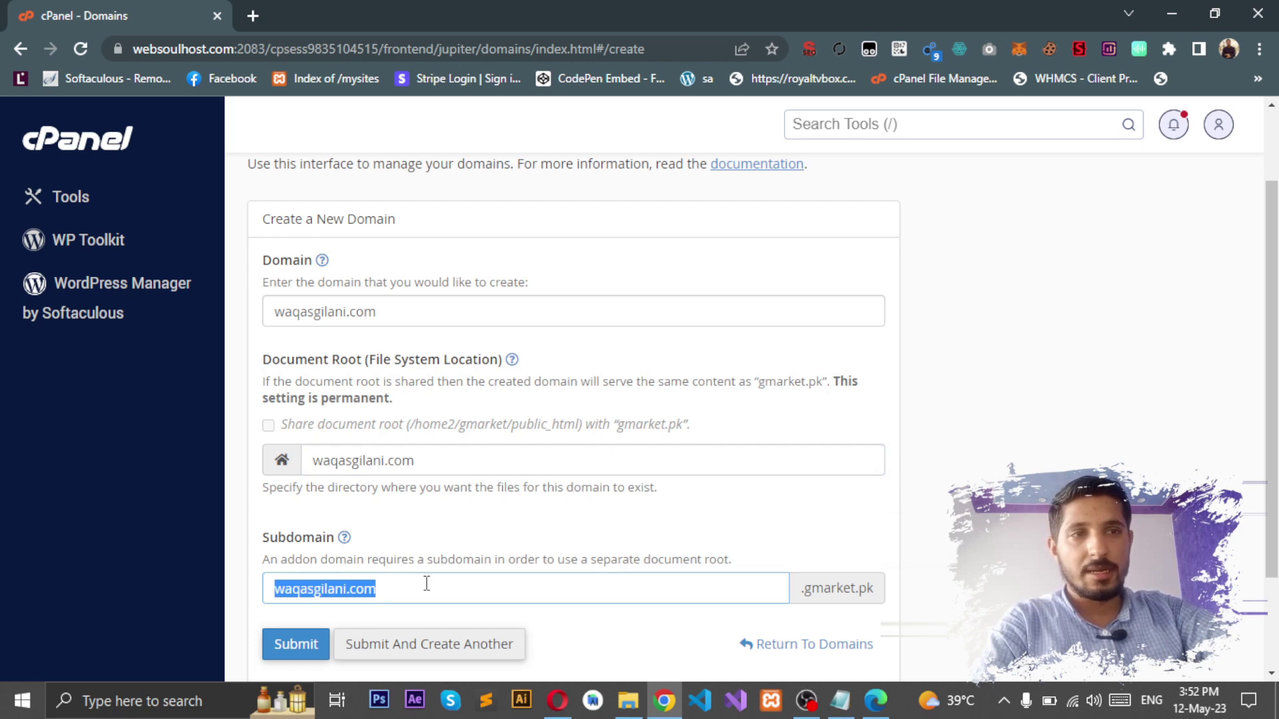
click(426, 584)
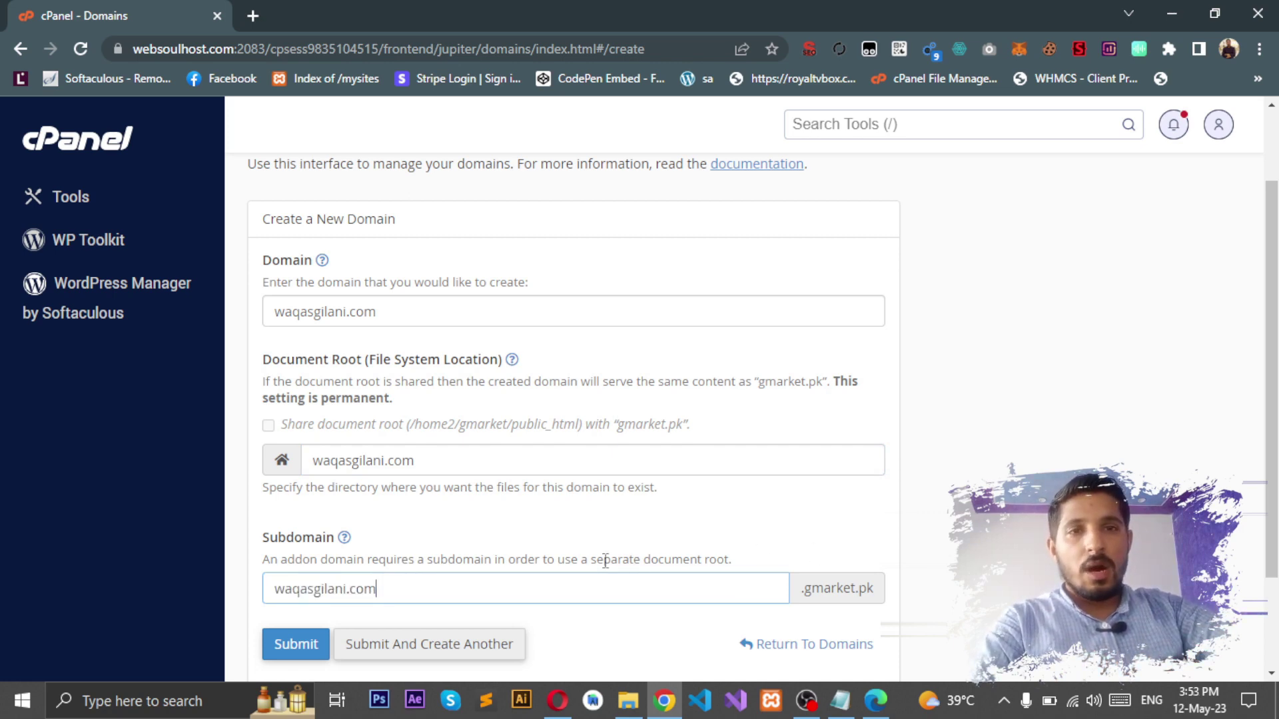
click(298, 646)
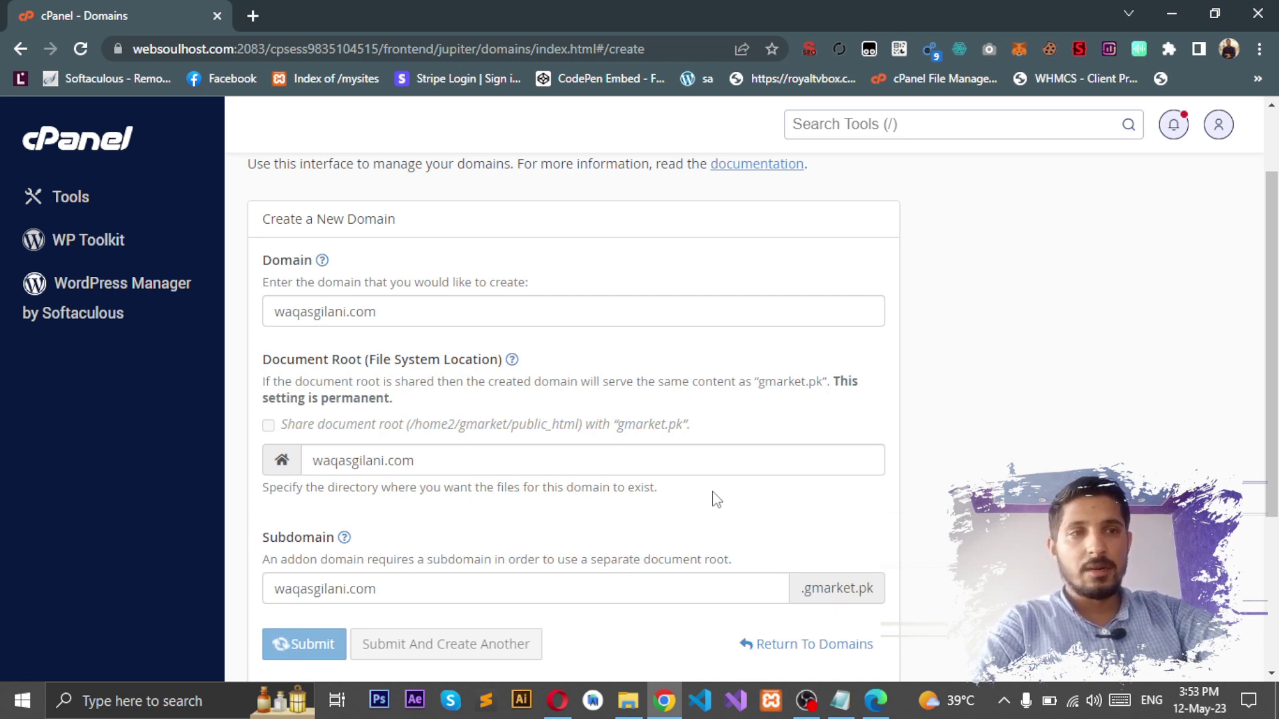
triple_click(448, 473)
click(479, 471)
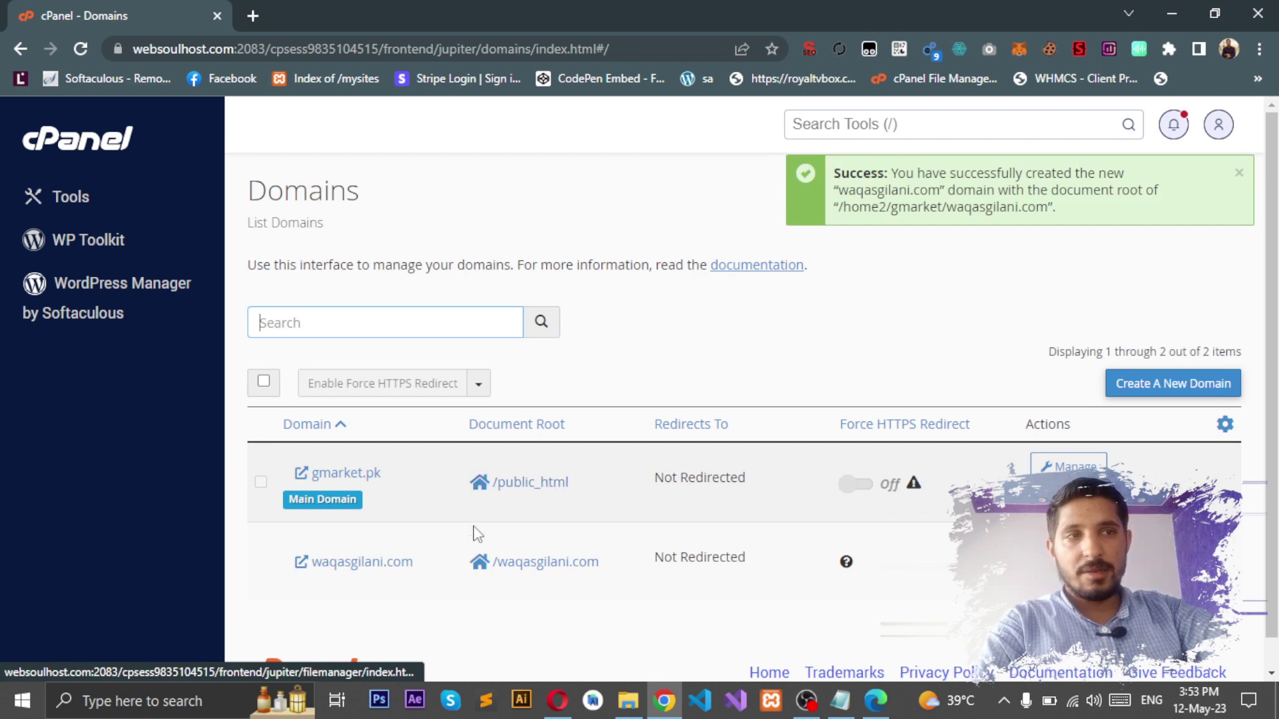
Step: Open the added domain's document root in File Manager and expand its folder in the directory tree
scroll(751, 490, down, 2)
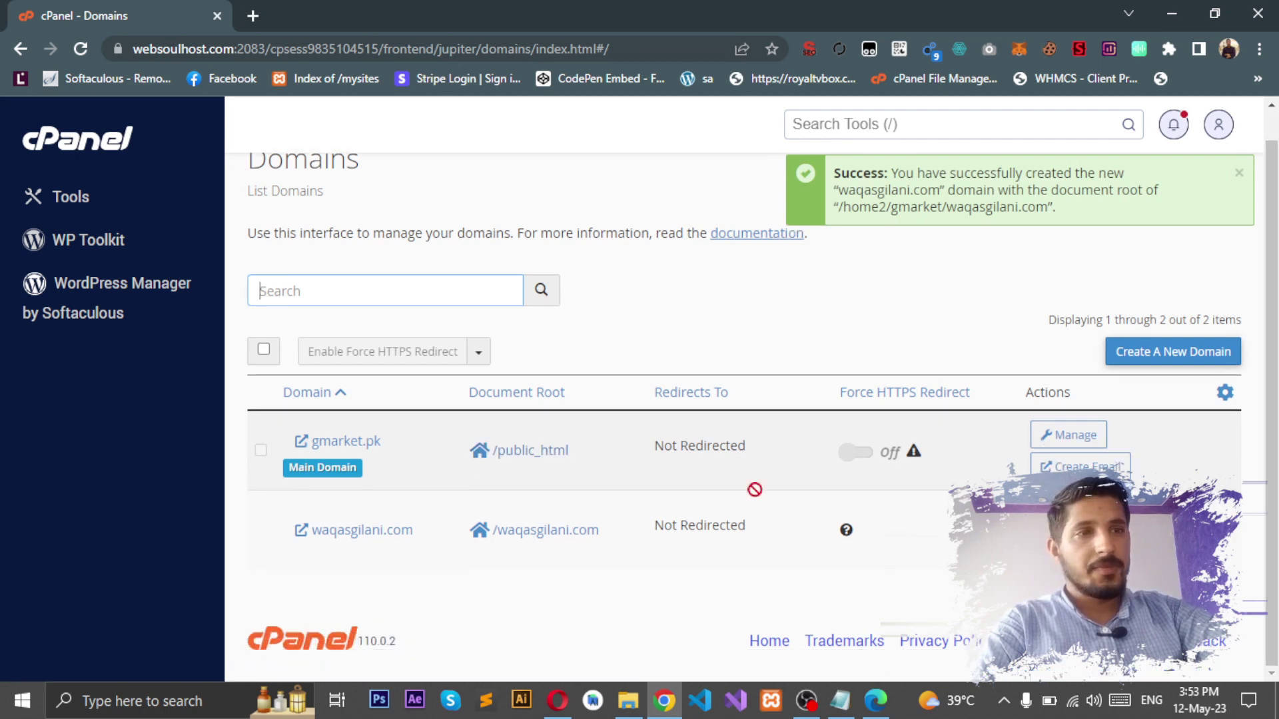
click(427, 539)
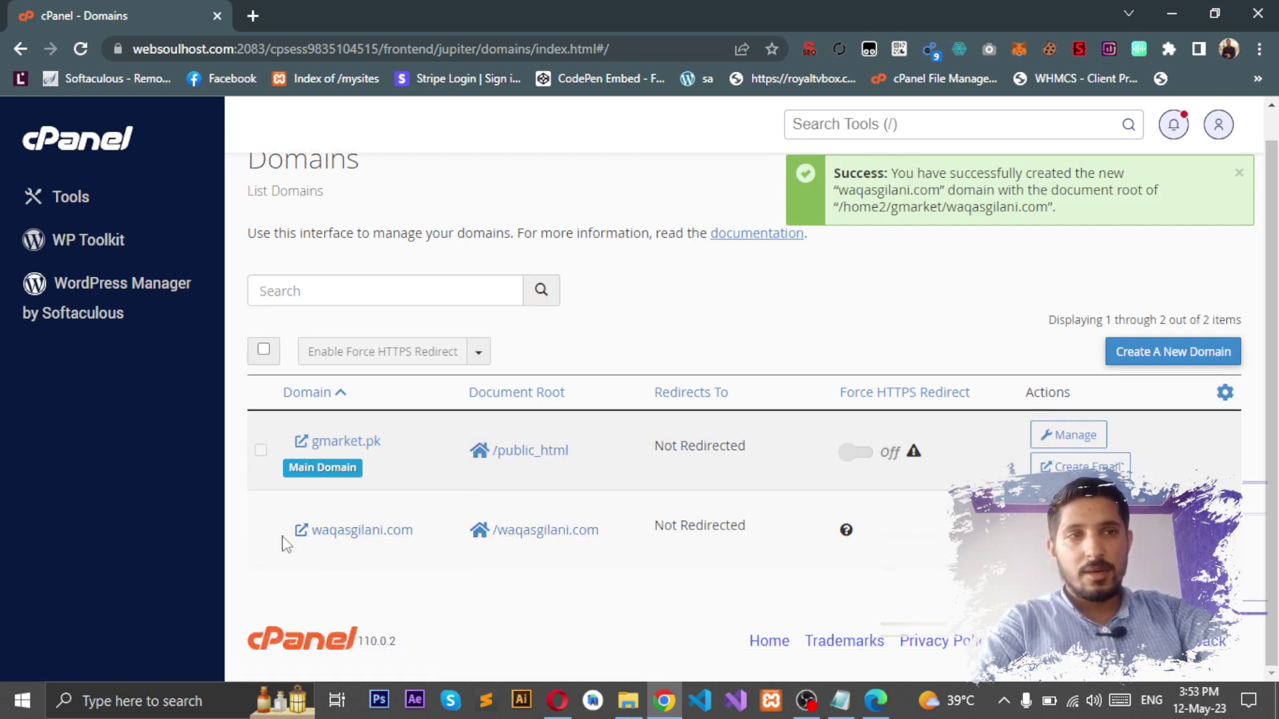
click(537, 540)
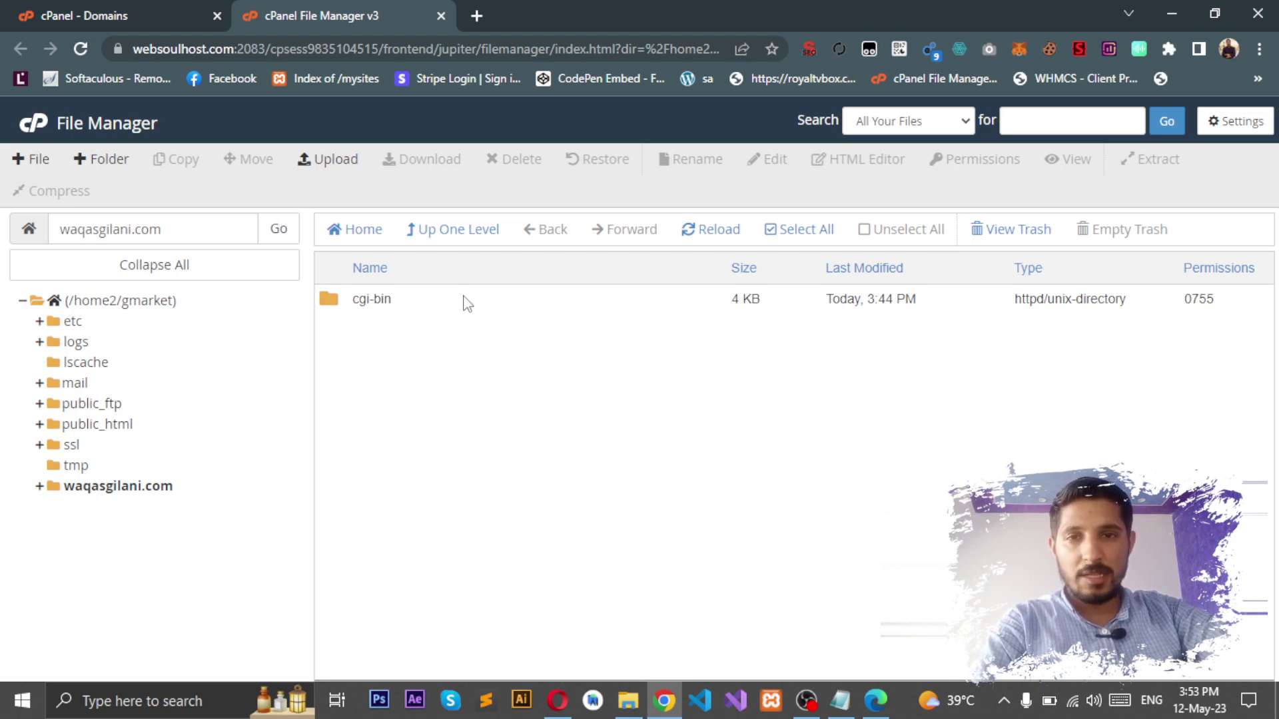
click(187, 492)
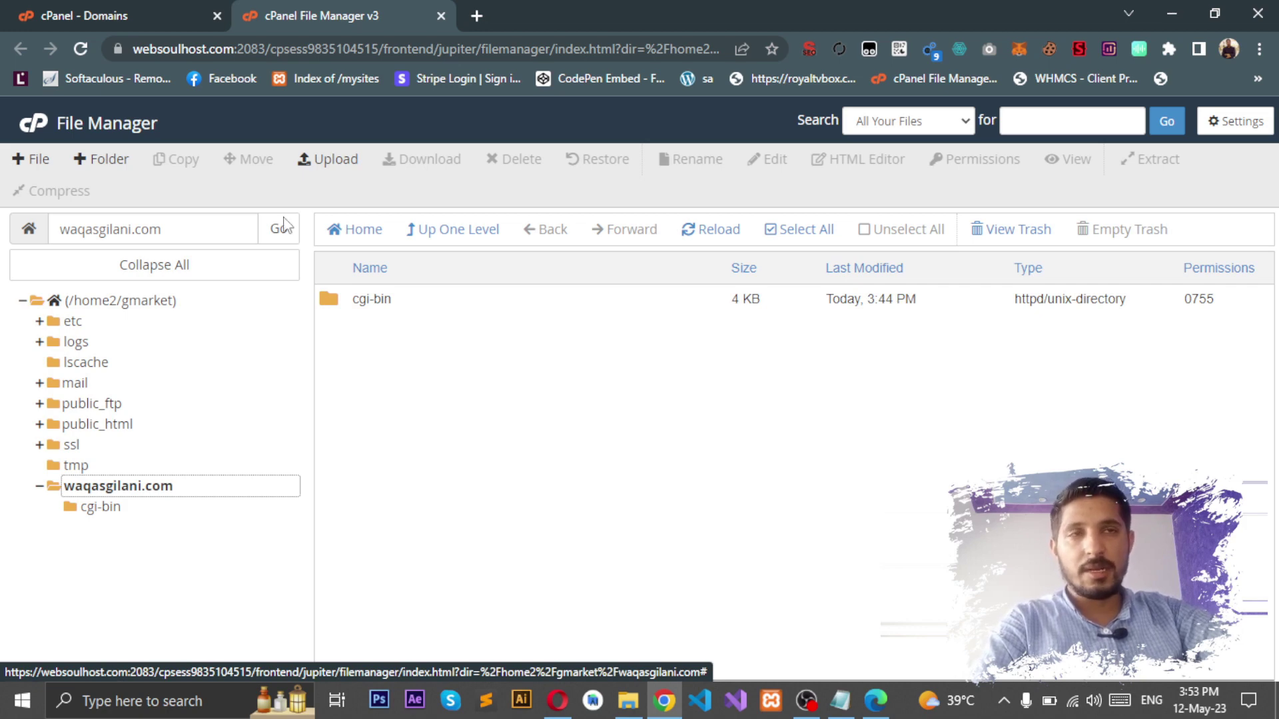
Step: Check the main domain's document root in the domain list and open the public_html folder in File Manager
click(166, 15)
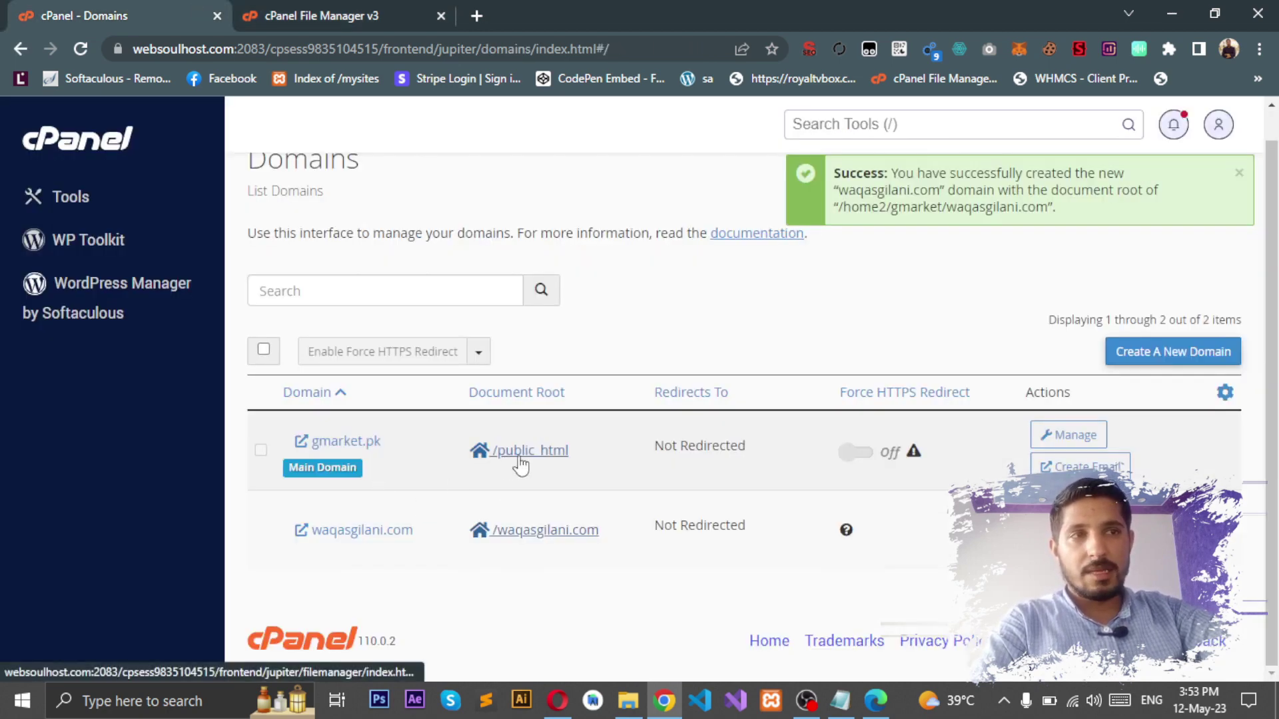
click(393, 15)
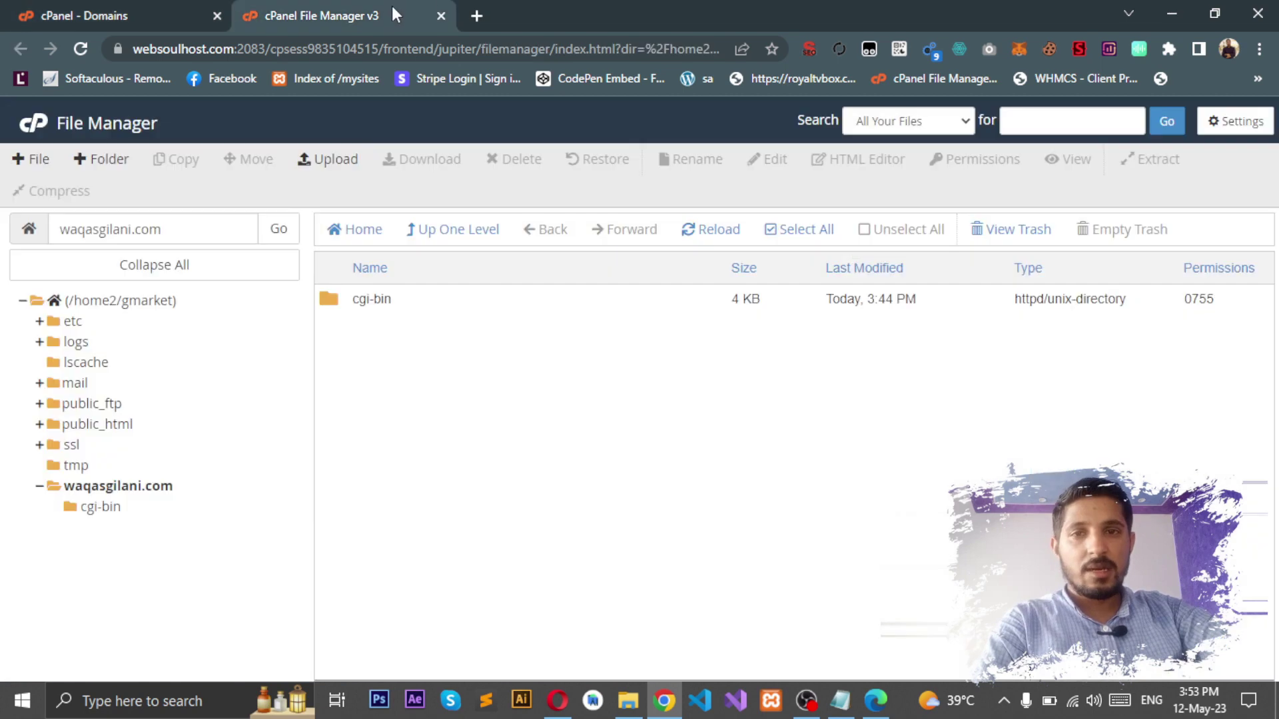
click(117, 425)
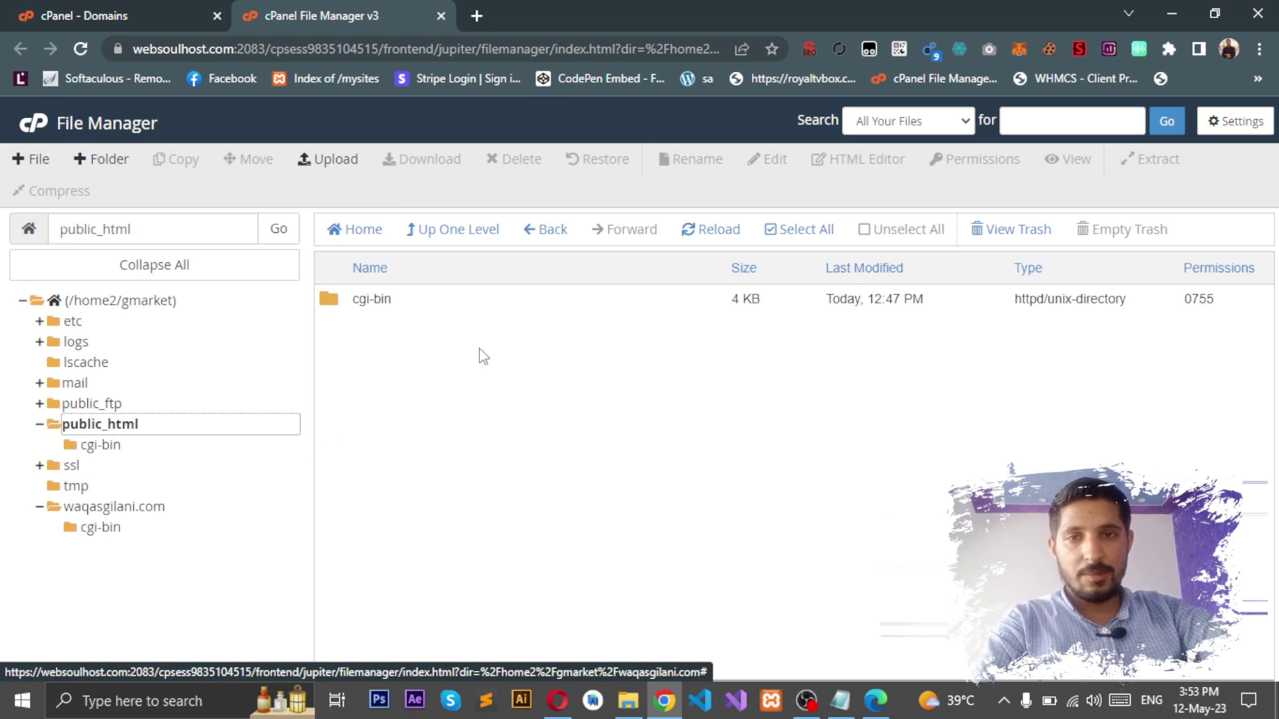
Step: Examine the added domain's management page for the document root and removal options, and return to the domain list
key(ctrl+Tab)
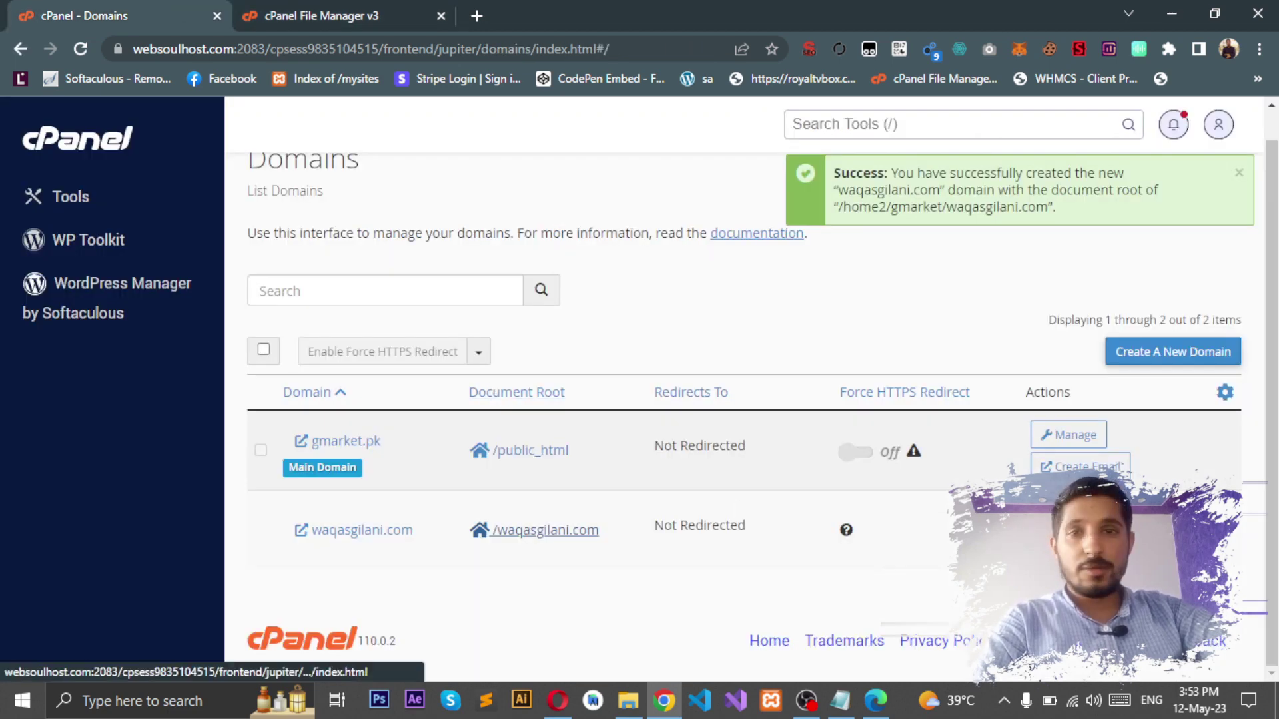
click(1068, 515)
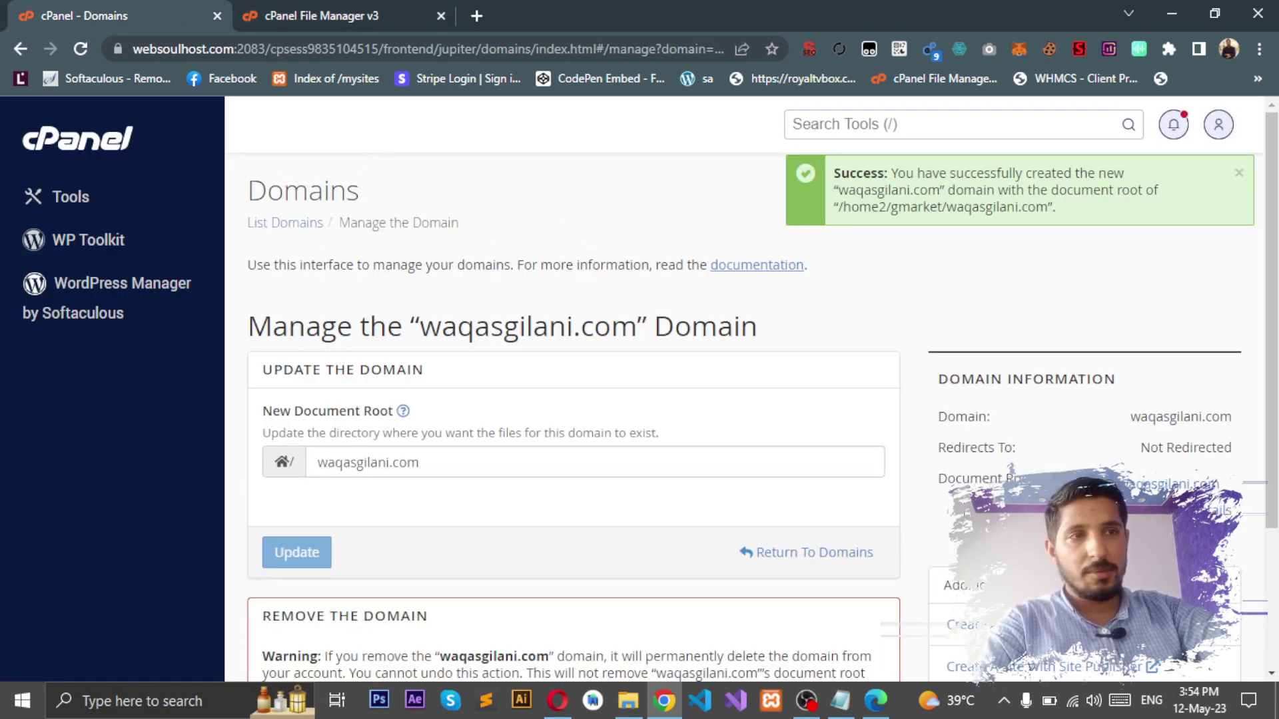
scroll(573, 399, down, 3)
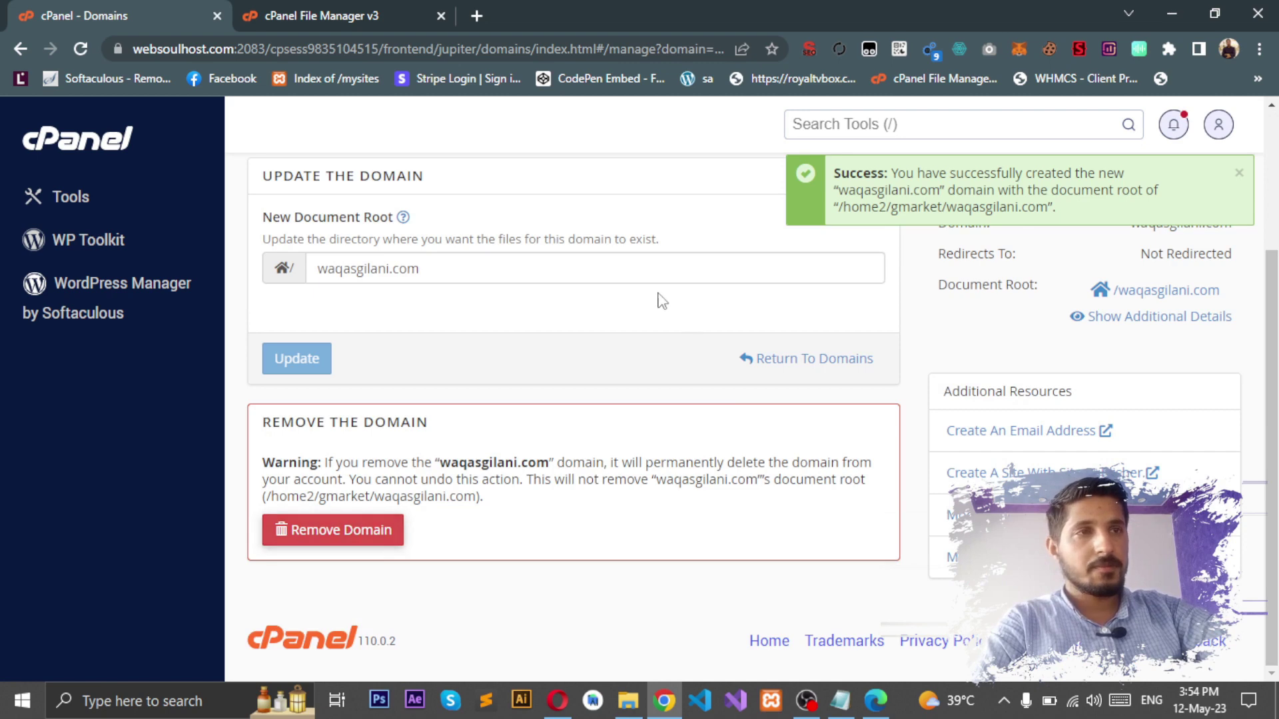
click(796, 359)
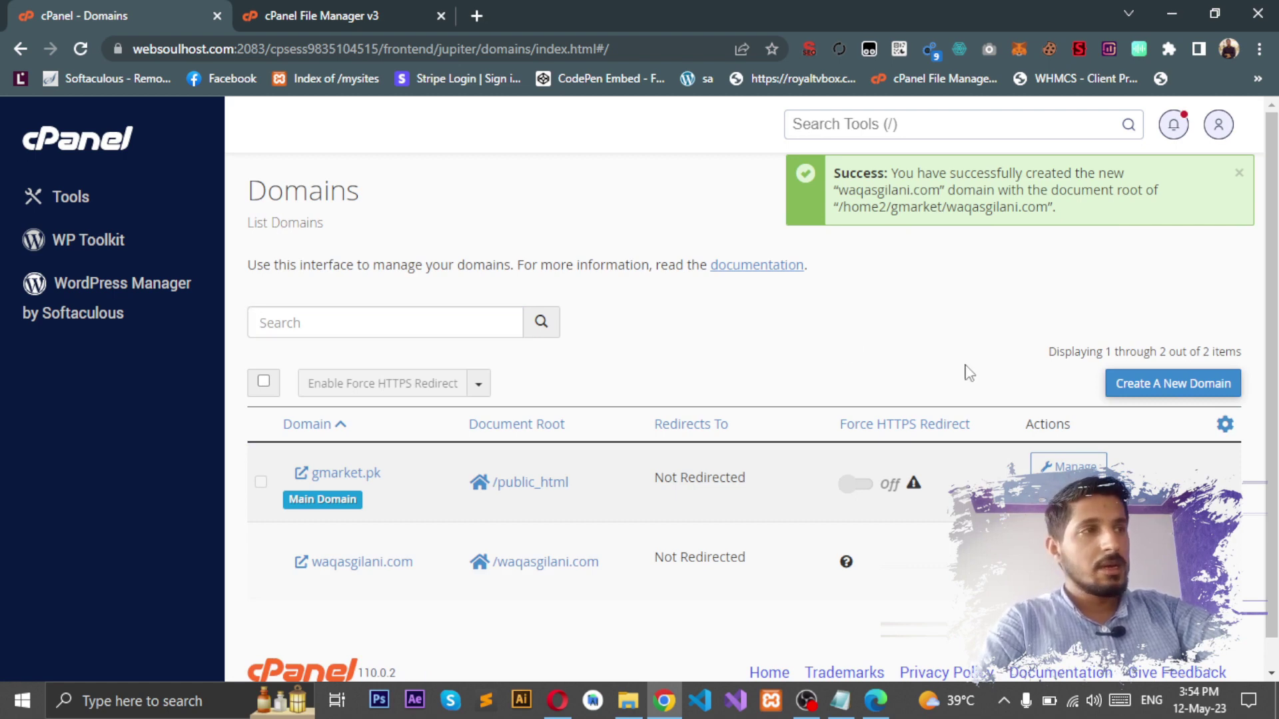
Step: Reopen the form for creating a new domain and compare it with the 1.webp image of cPanel's Addon Domains tool in Edge
click(1194, 390)
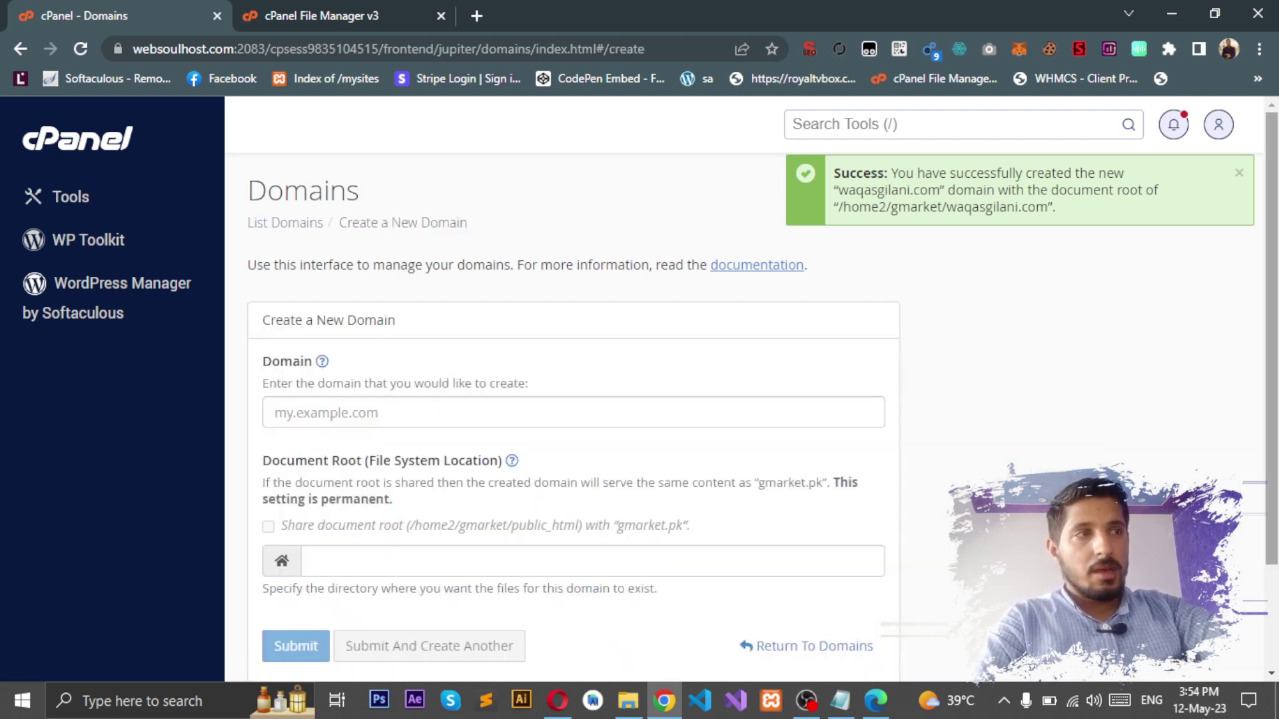
scroll(1225, 398, down, 1)
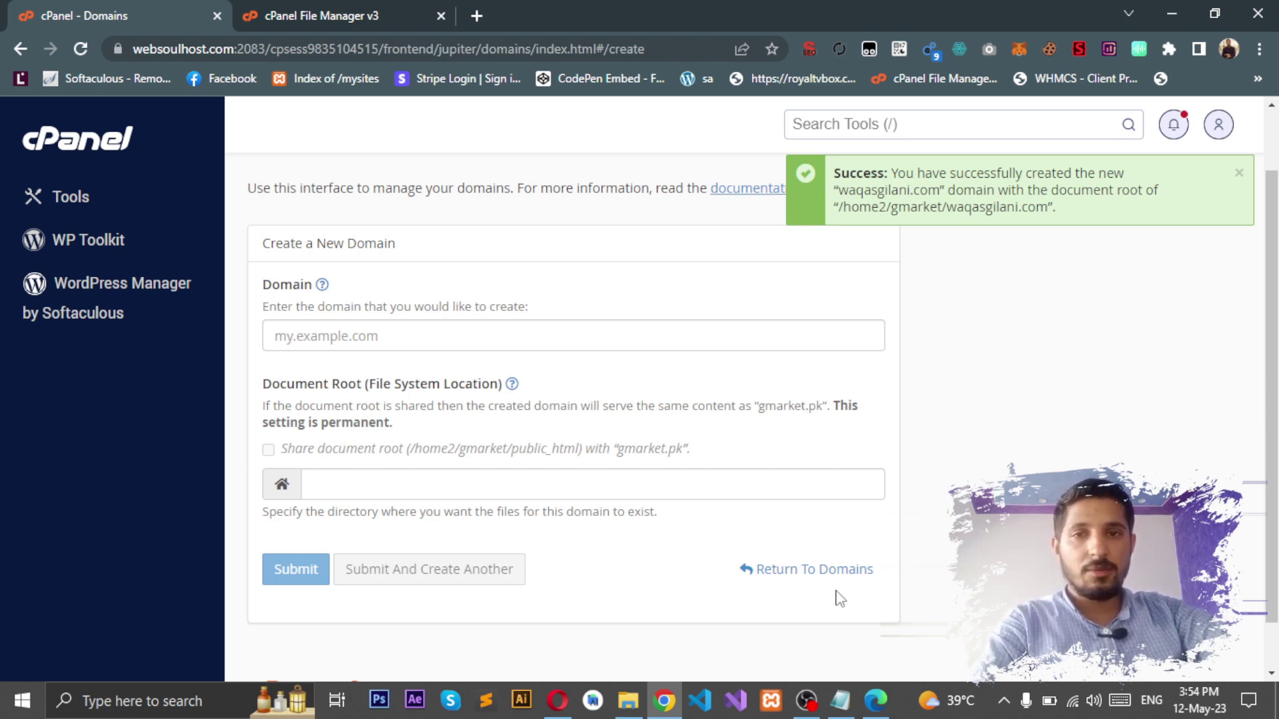
click(884, 702)
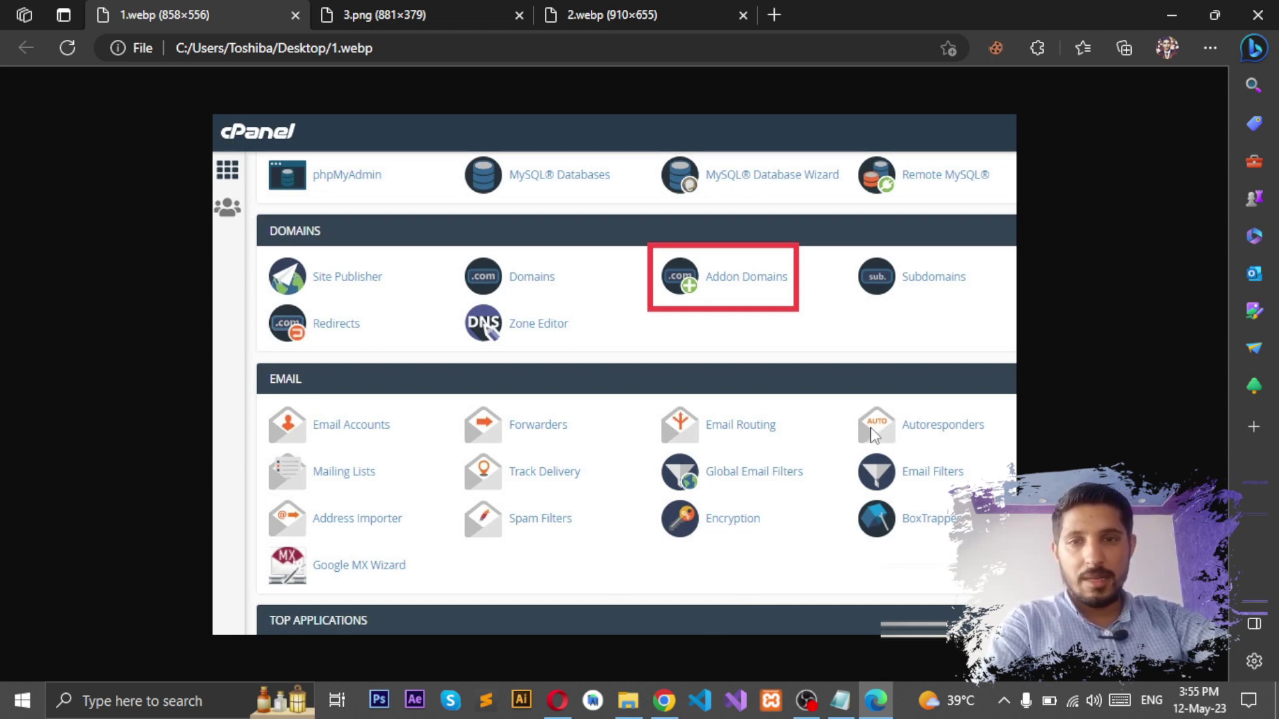
click(664, 700)
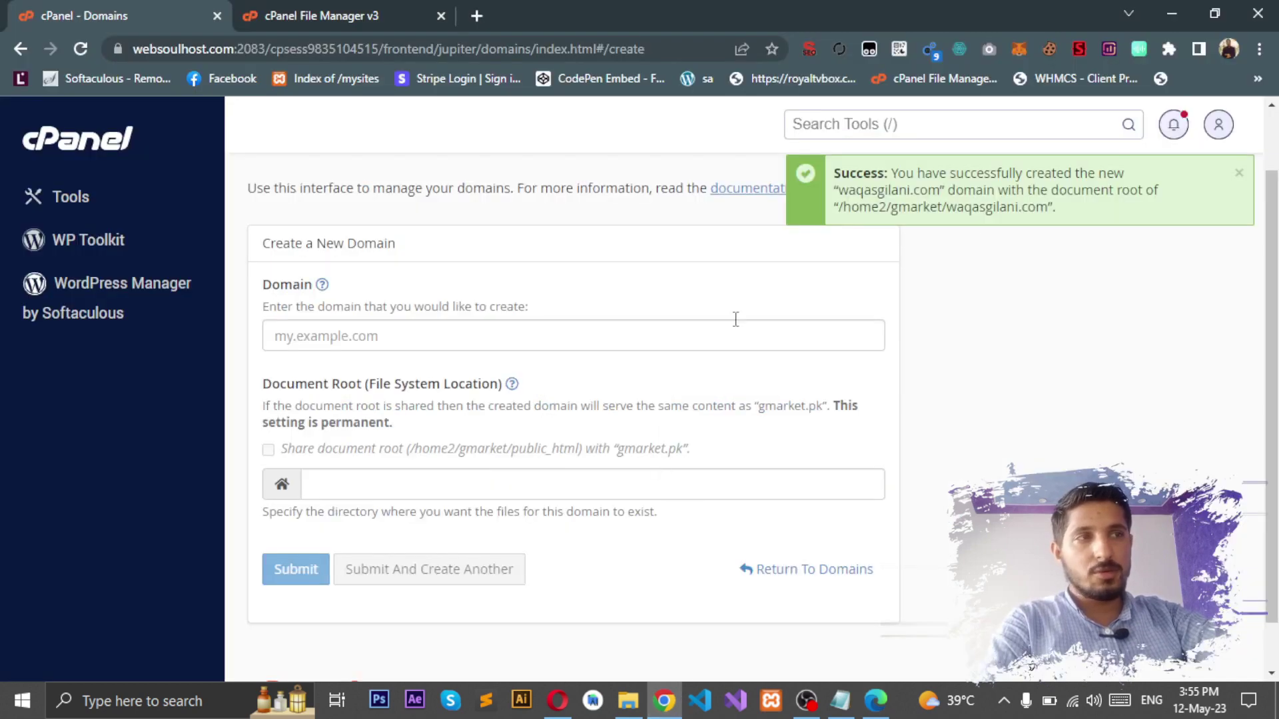
Step: Compare the new domain form with the 1.webp, 3.png and 2.webp images of cPanel's addon domain workflow in Edge, and close Edge
scroll(733, 326, up, 1)
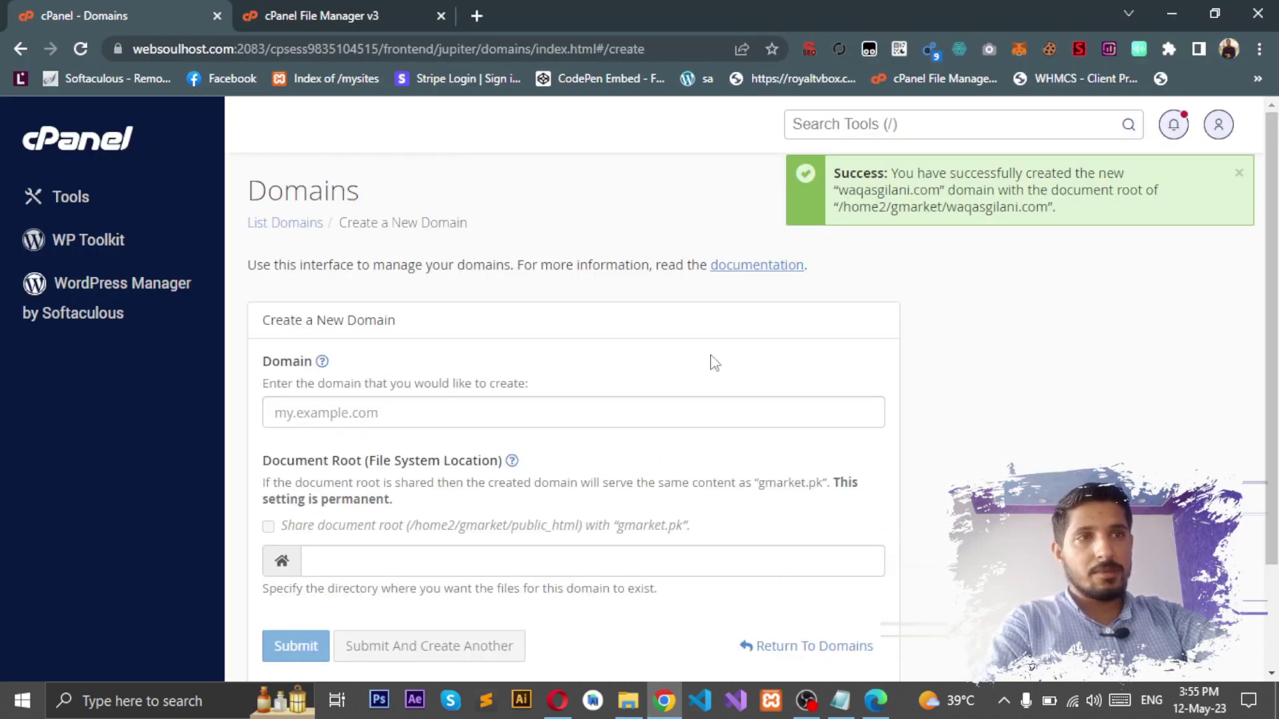
drag(259, 179, 400, 188)
click(400, 187)
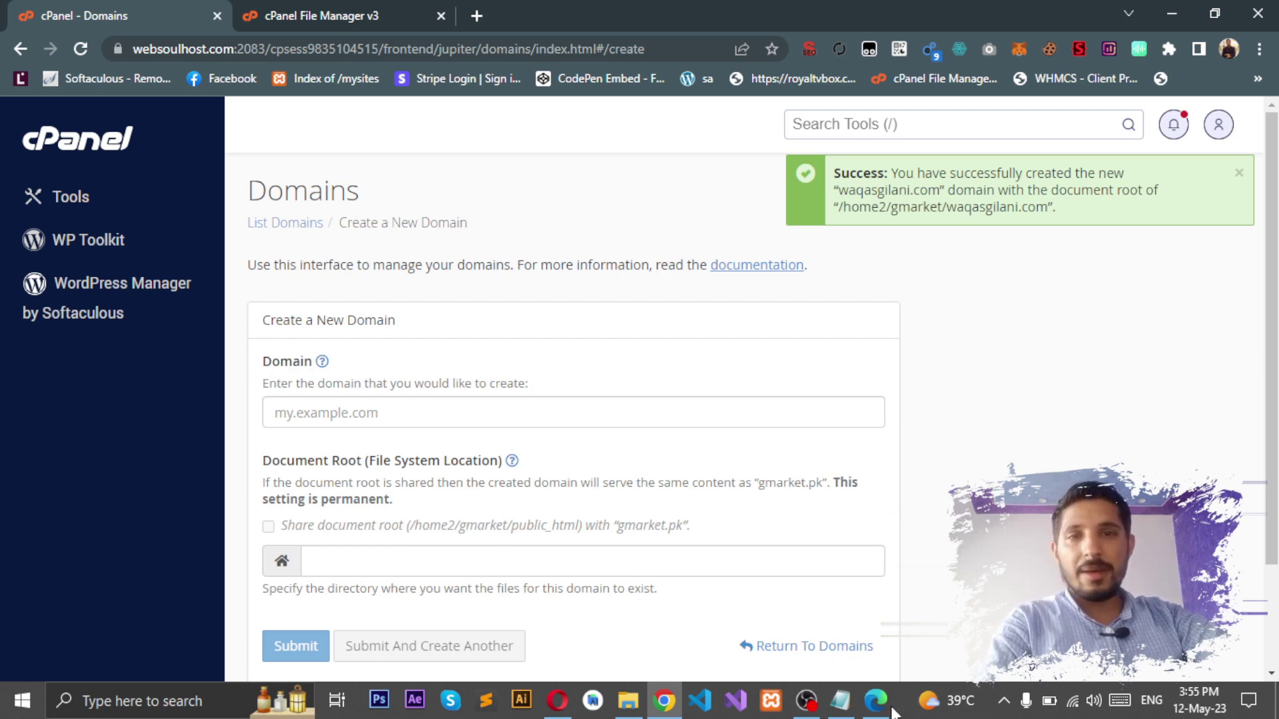
mouse_move(889, 712)
click(873, 630)
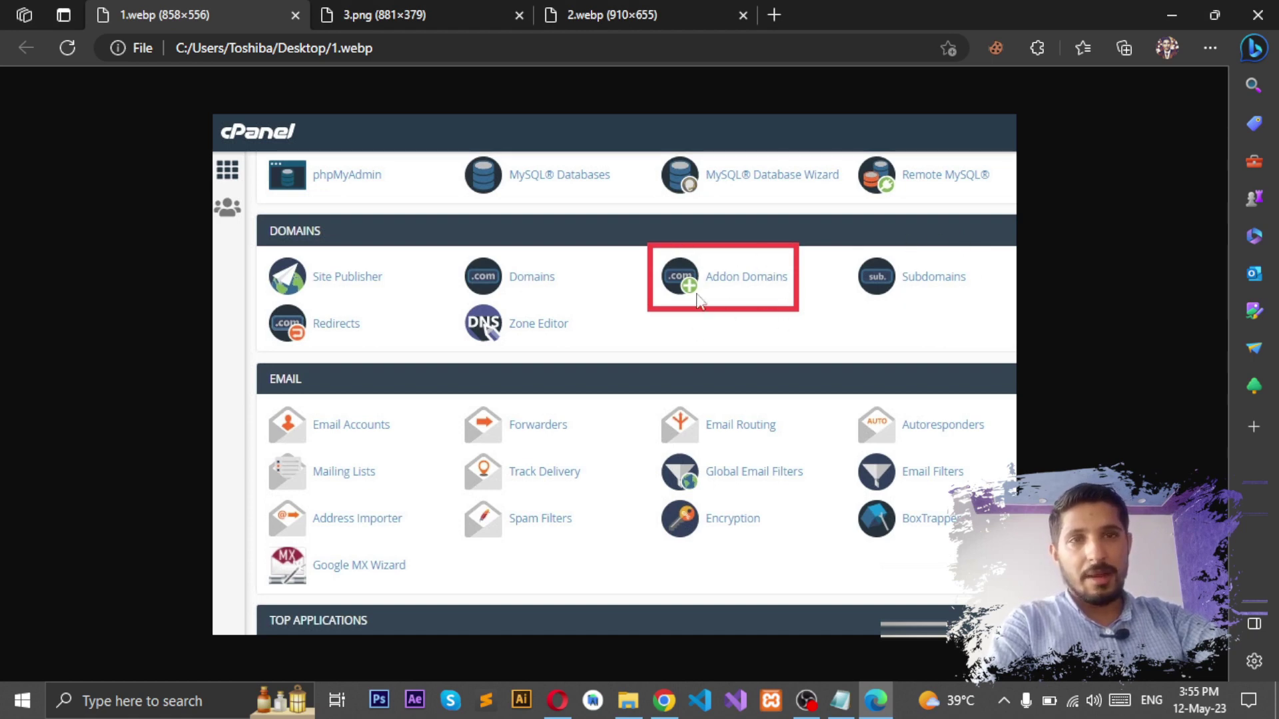
click(429, 14)
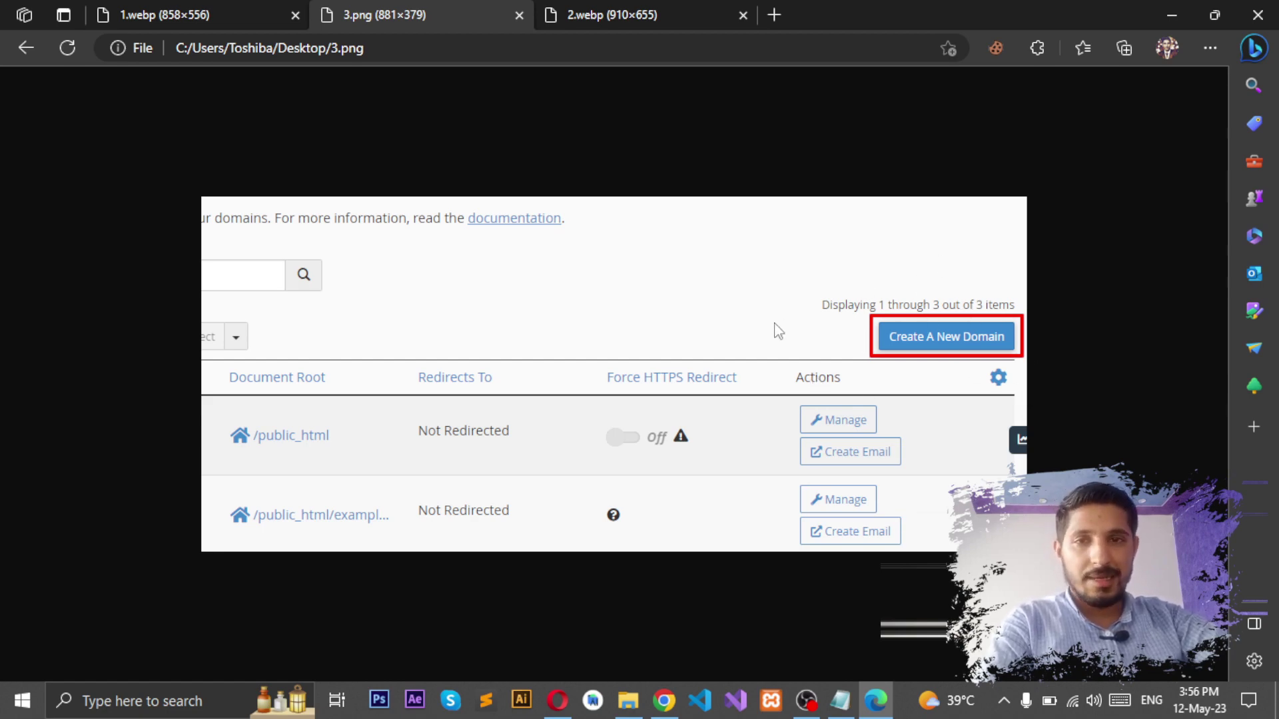
click(594, 10)
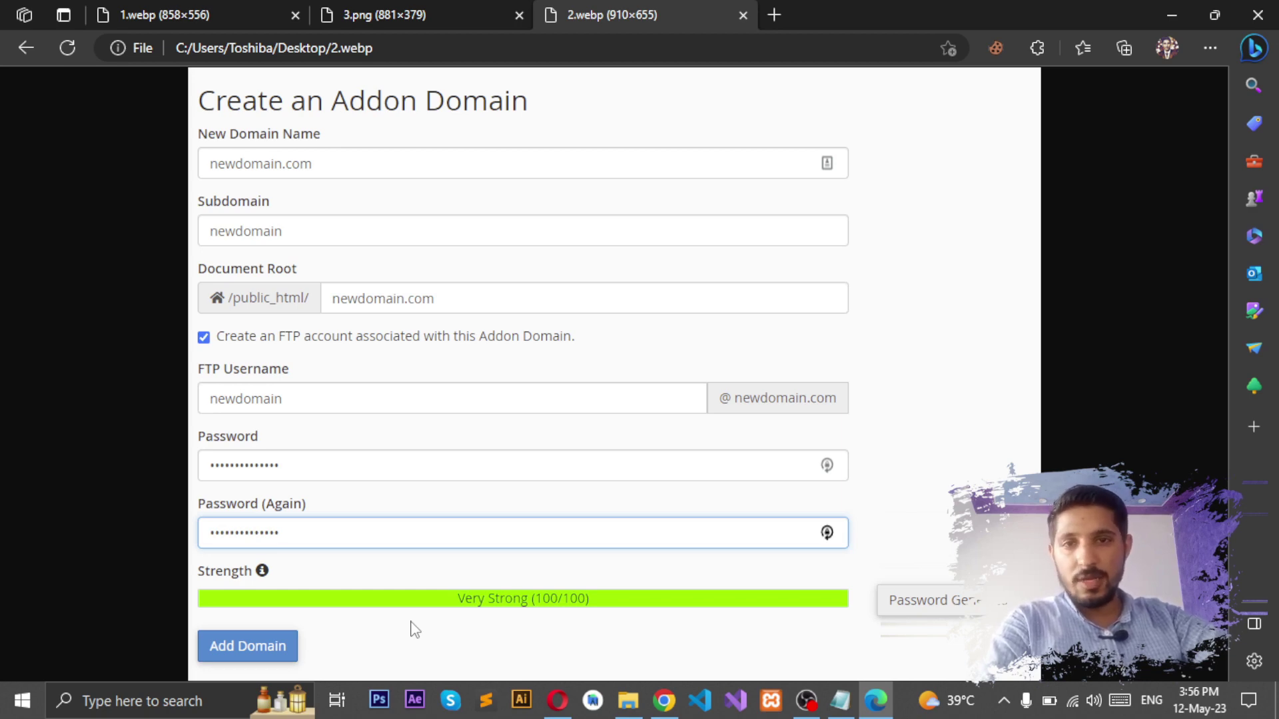
click(1259, 14)
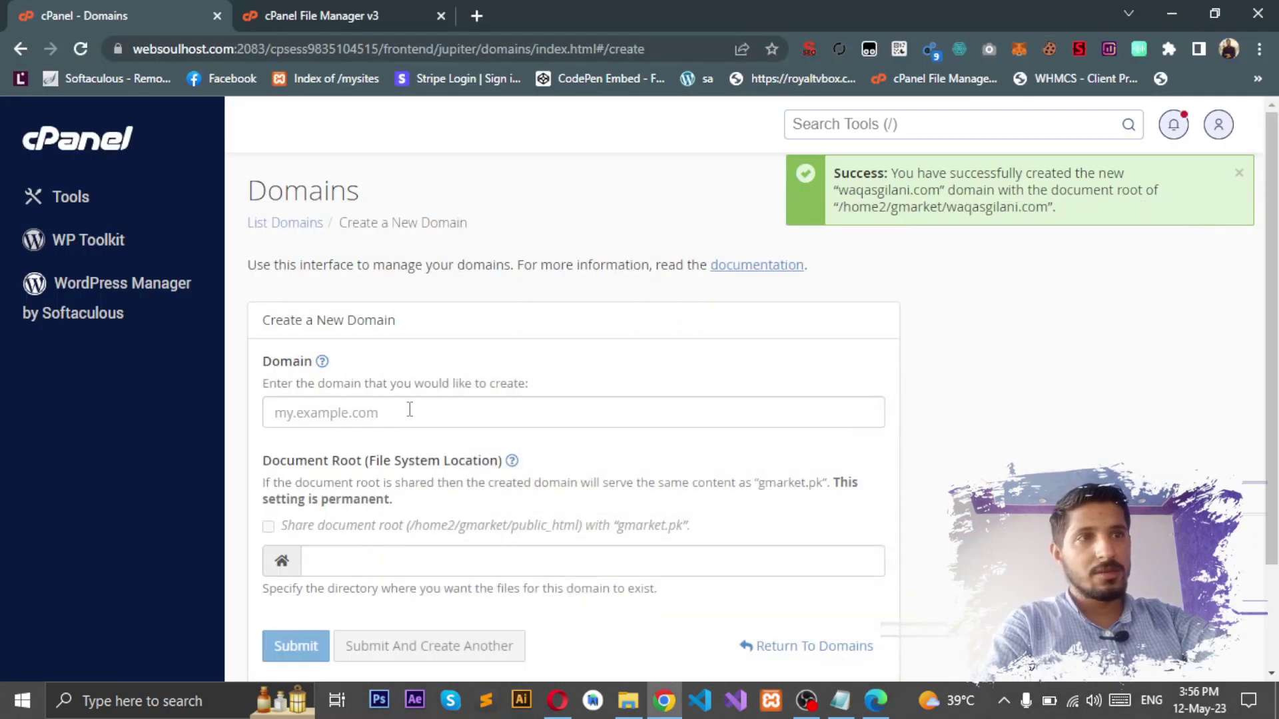
Step: Begin the new domain's name with "test." and copy the addon domain's name from the Notepad note
scroll(1137, 437, down, 2)
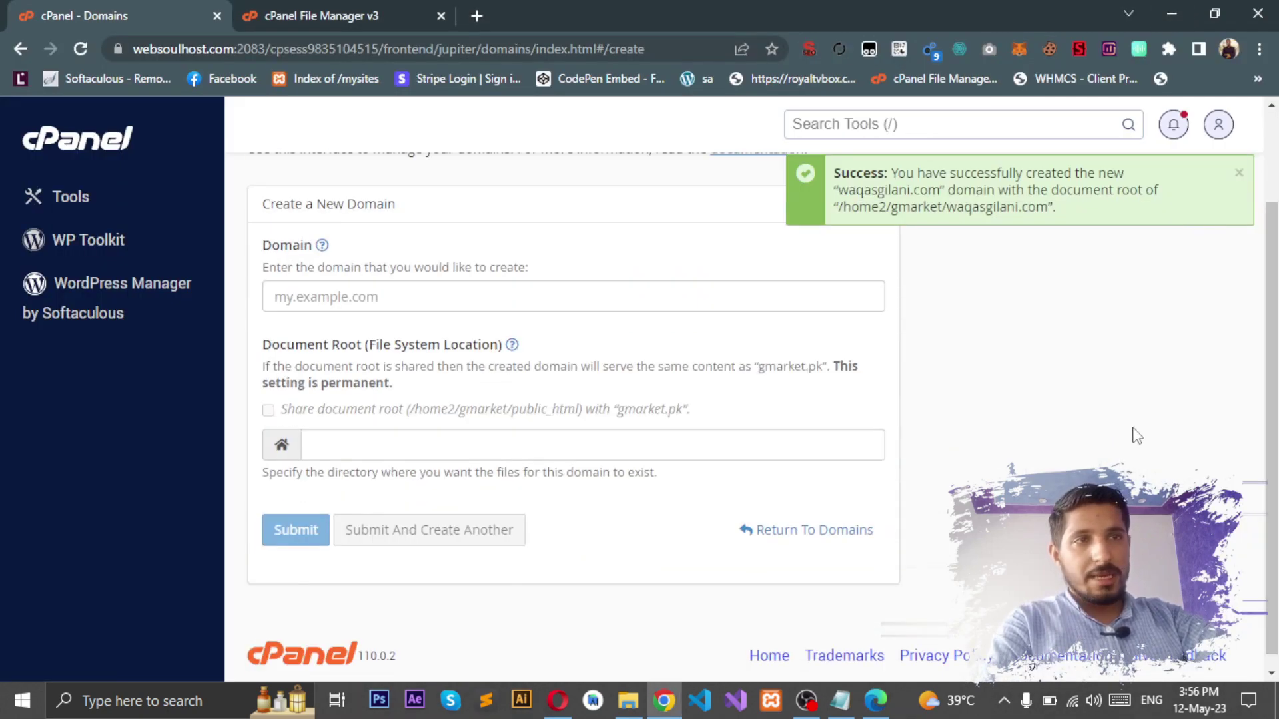
scroll(966, 453, up, 2)
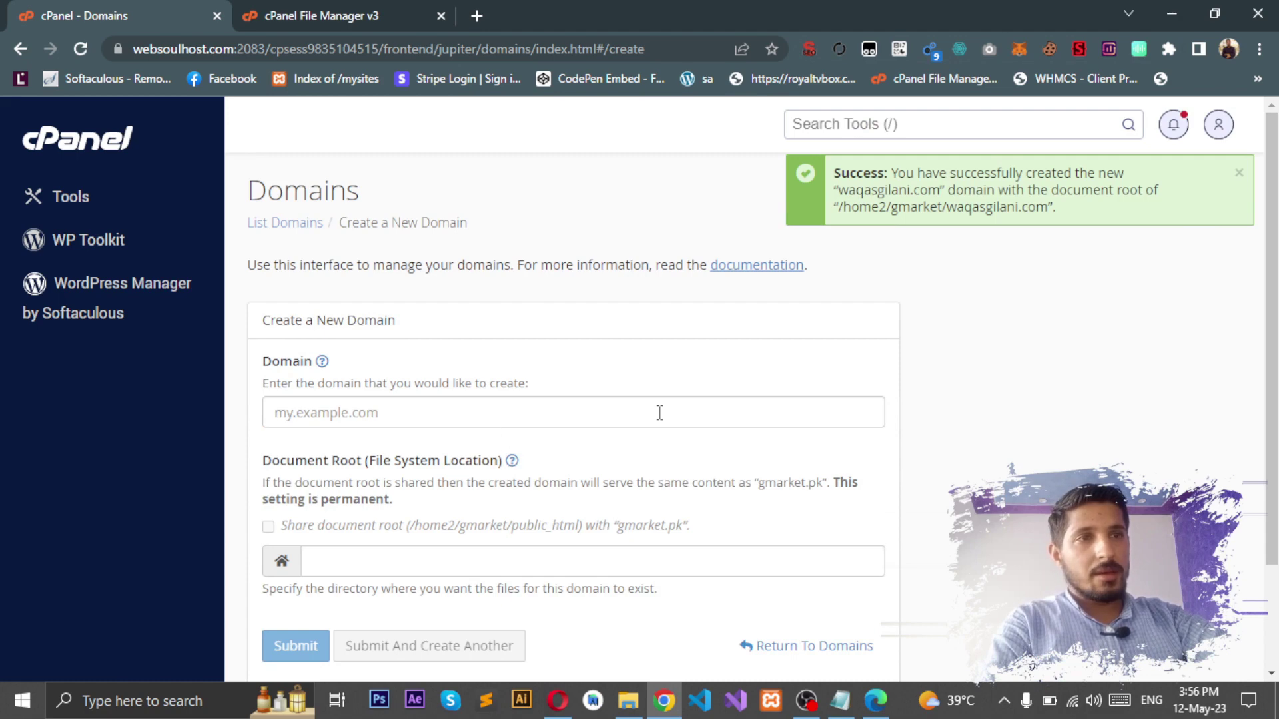
click(588, 414)
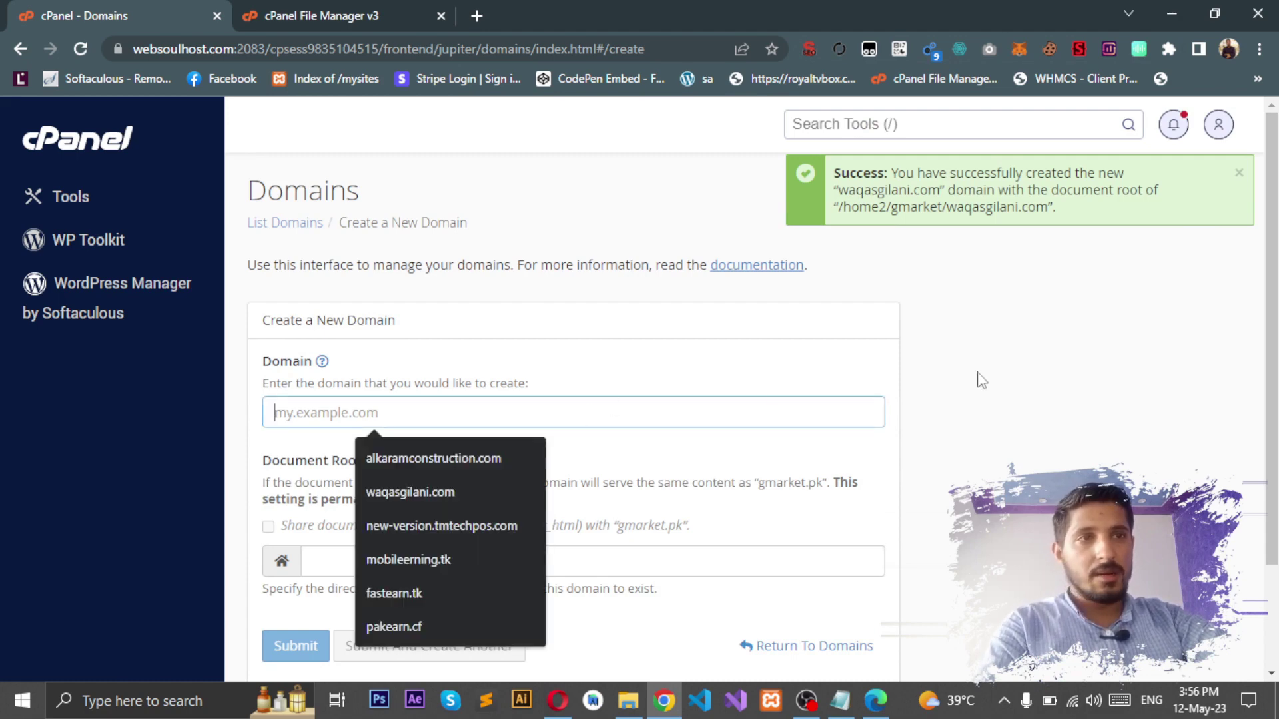
text(test.)
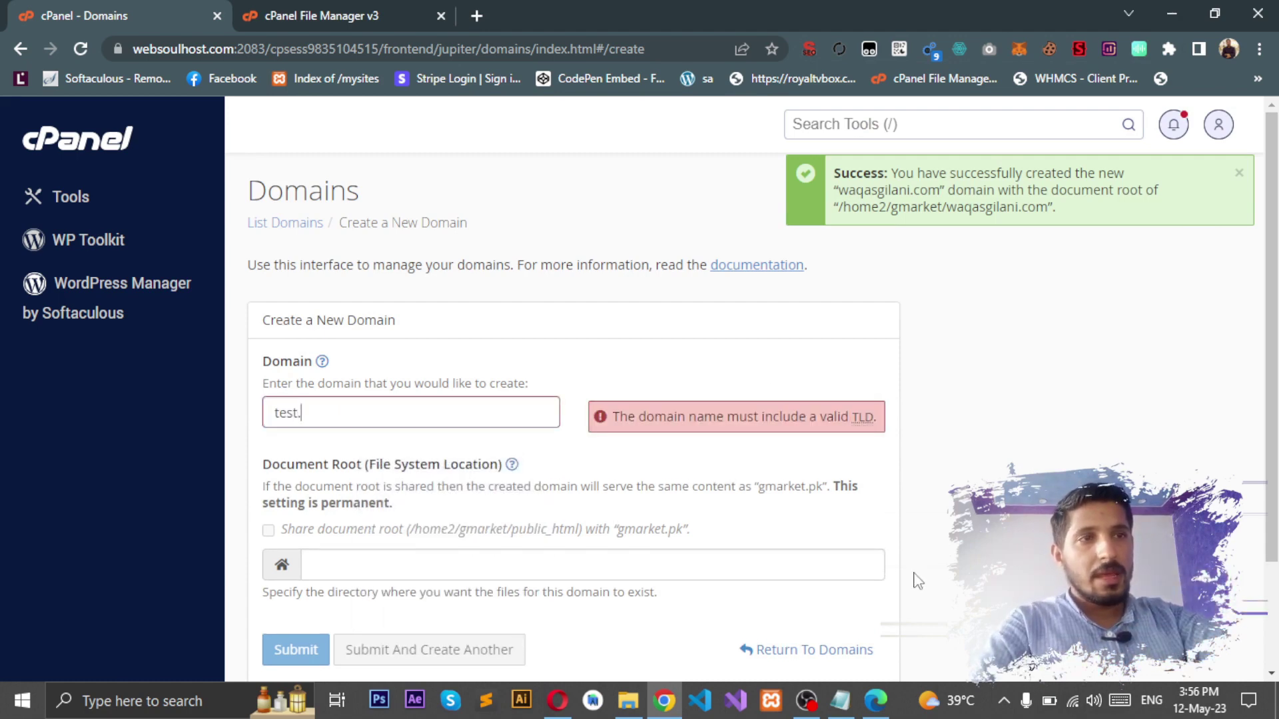
click(840, 701)
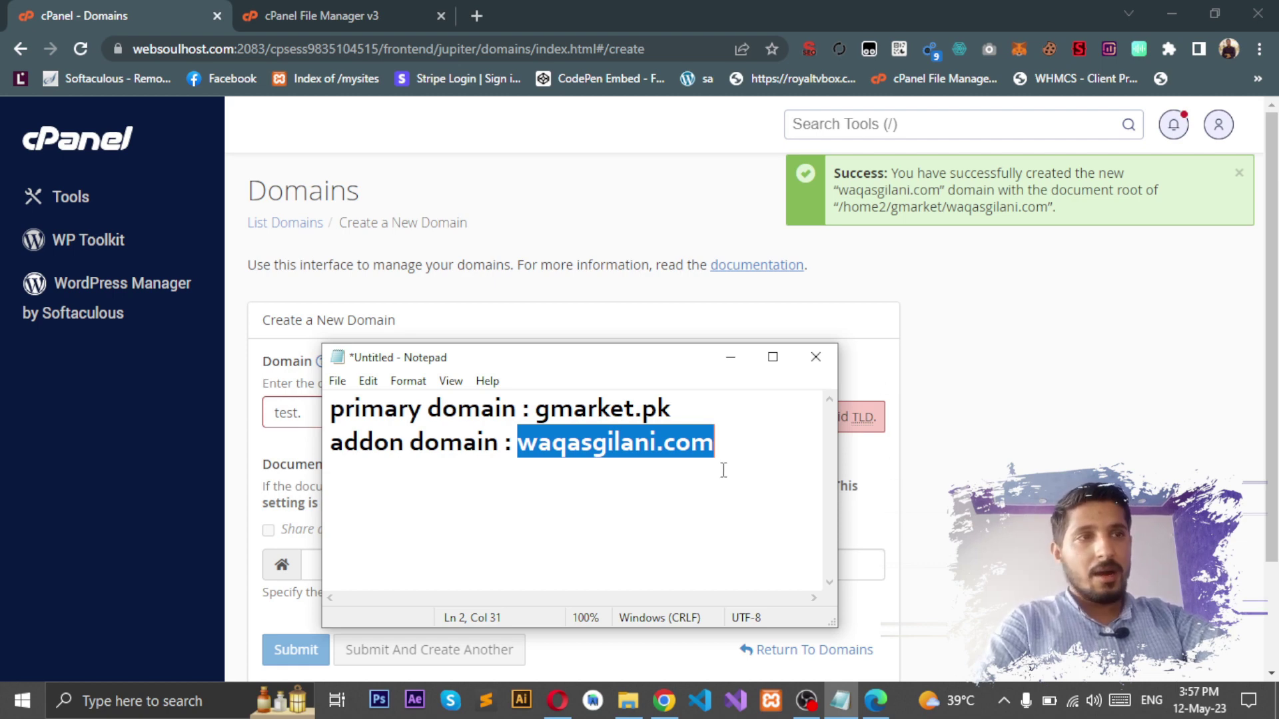
right_click(661, 455)
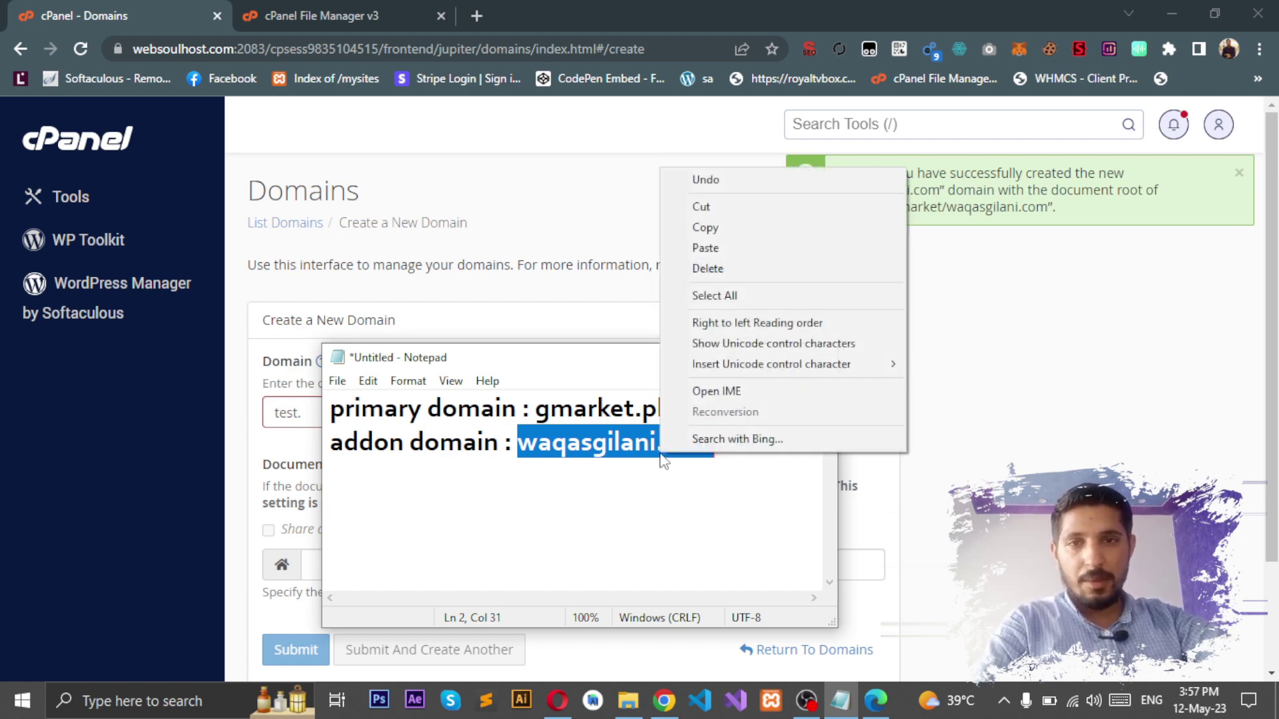
click(735, 228)
click(734, 228)
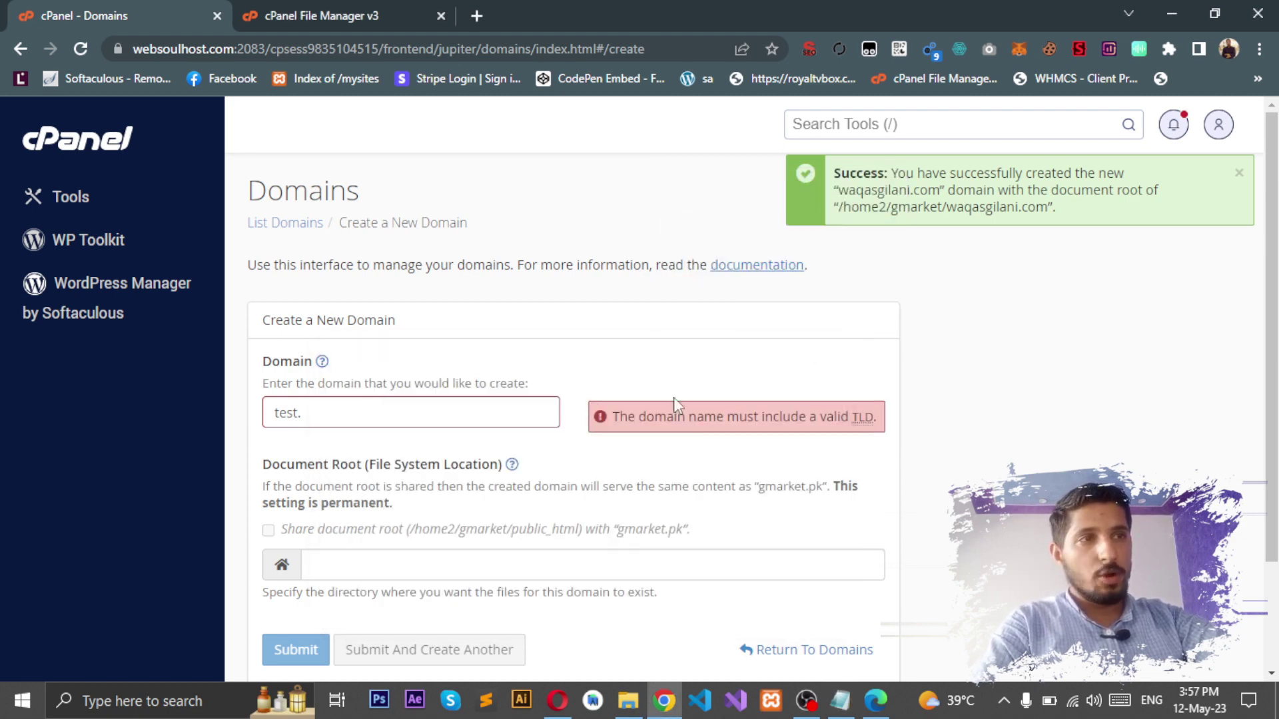
Step: Complete the "test." subdomain name with the copied addon domain, and submit the form to create it
right_click(476, 400)
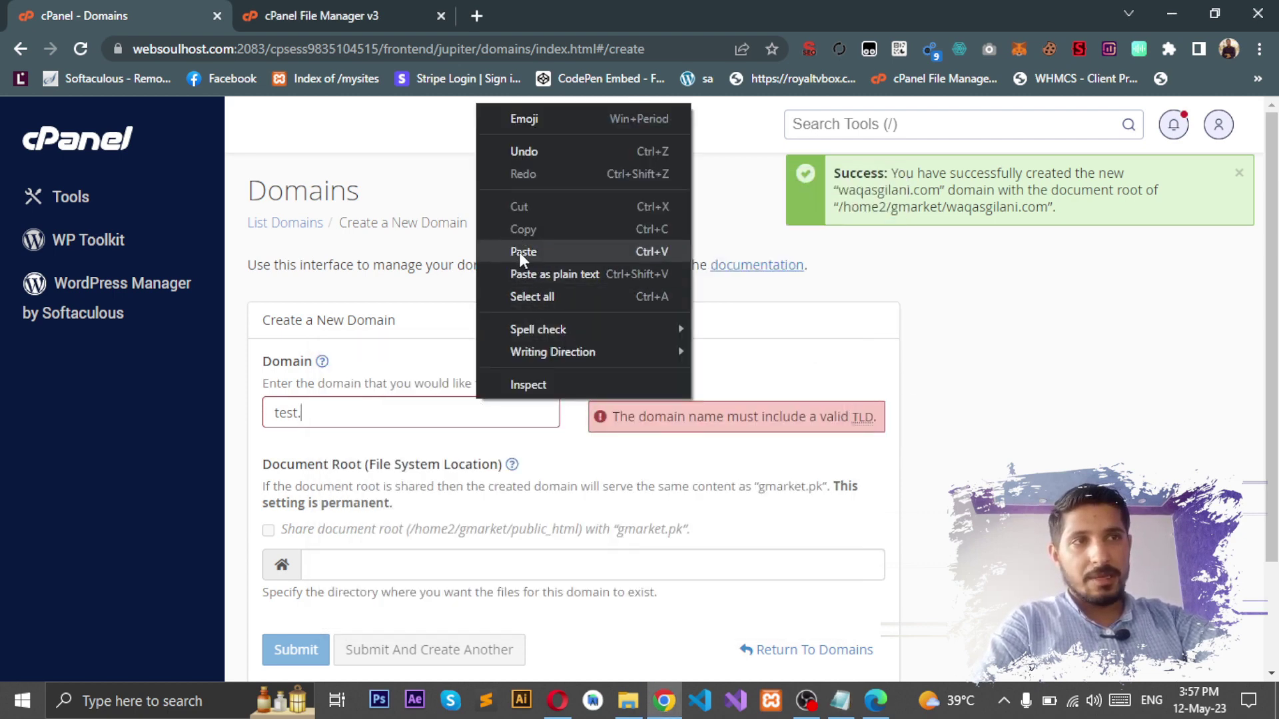
click(518, 252)
double_click(412, 413)
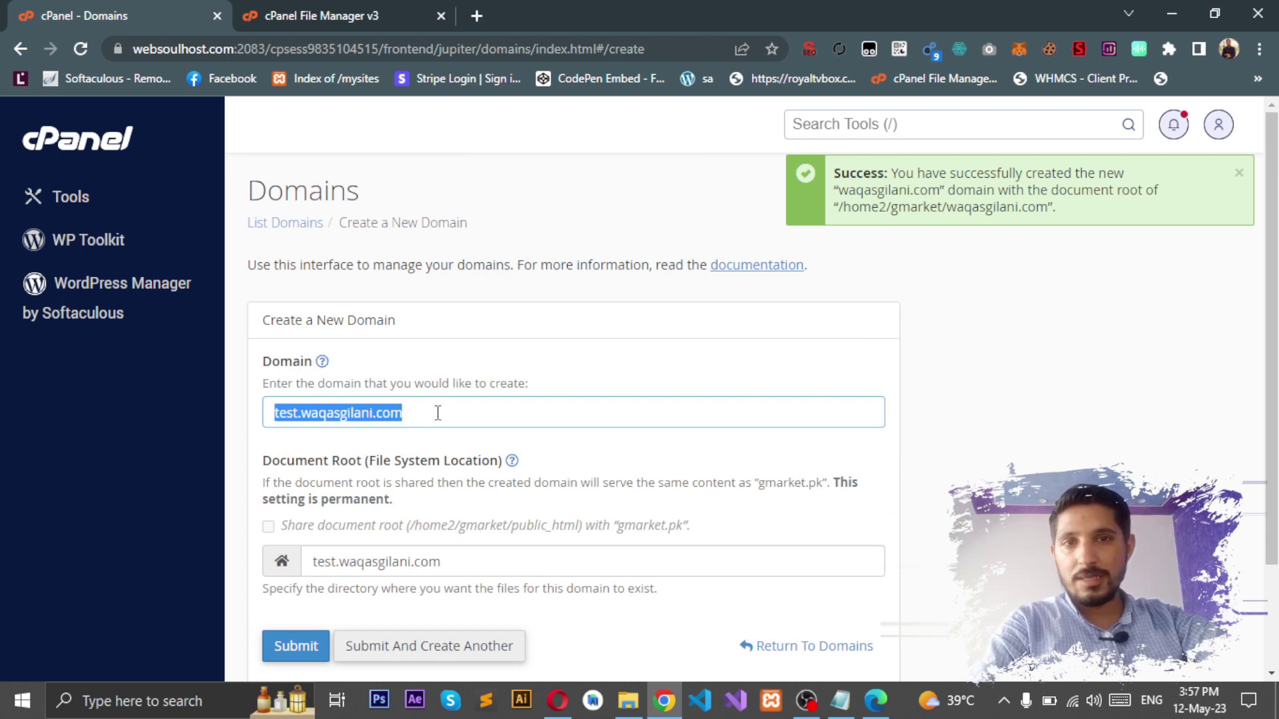
click(438, 413)
click(543, 470)
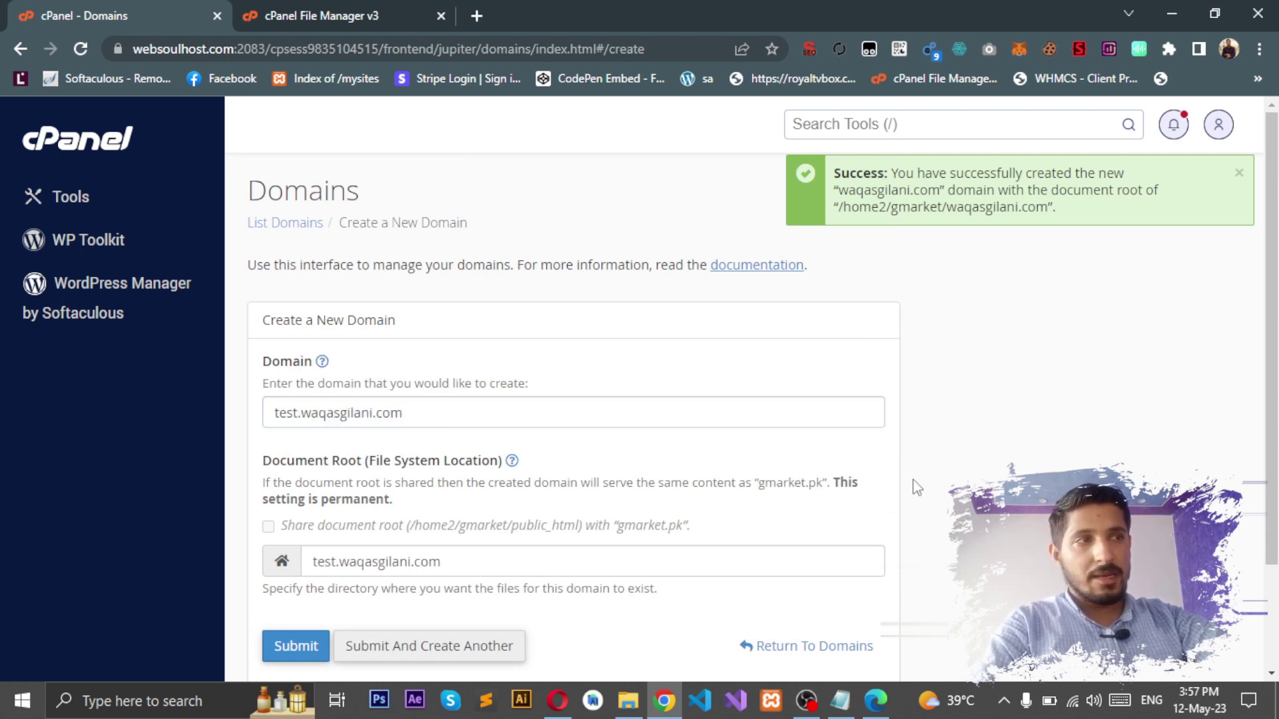
scroll(361, 478, down, 2)
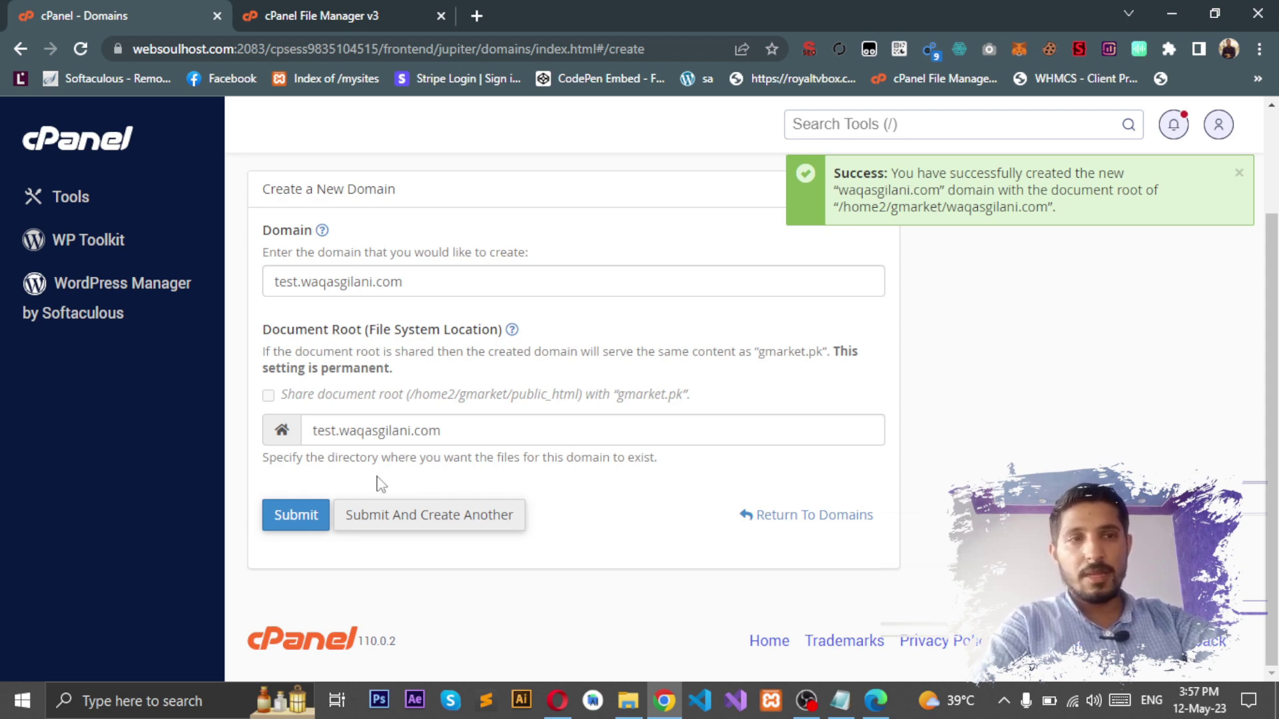
click(281, 521)
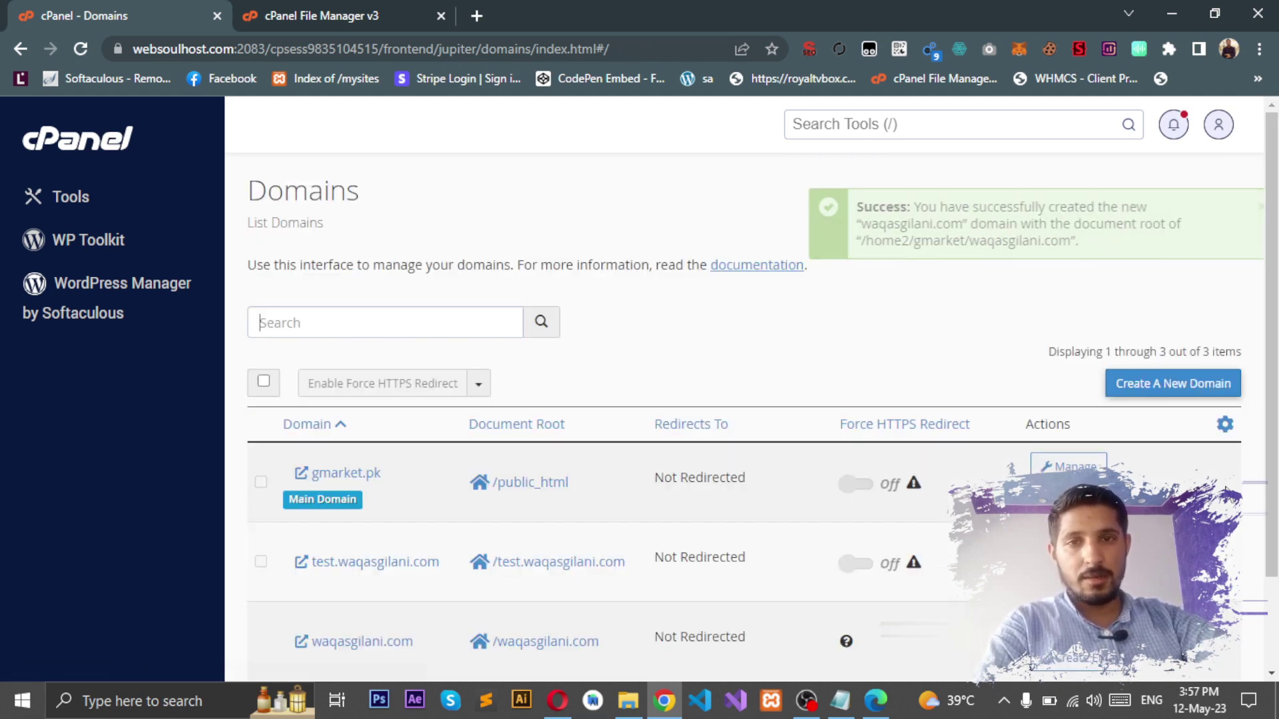
scroll(227, 494, down, 3)
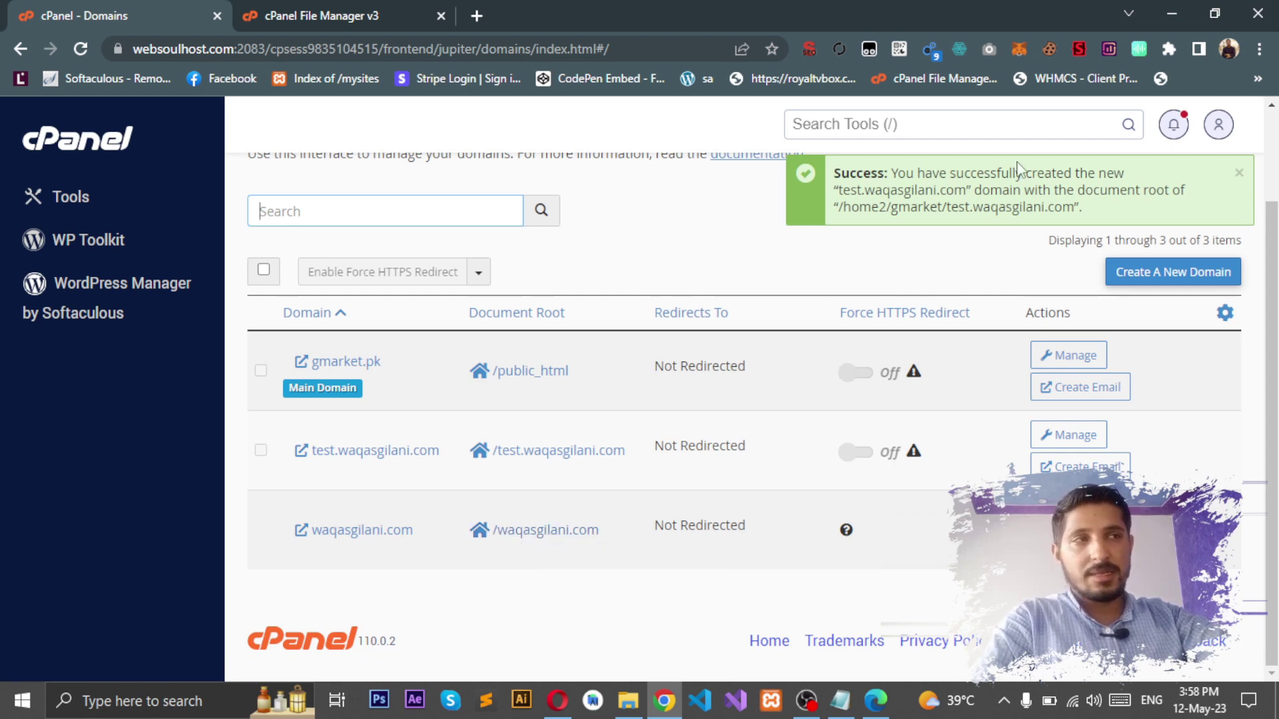
Step: Search the cPanel tools for "wordpre" and open WordPress Manager by Softaculous at its form for a new installation
click(939, 131)
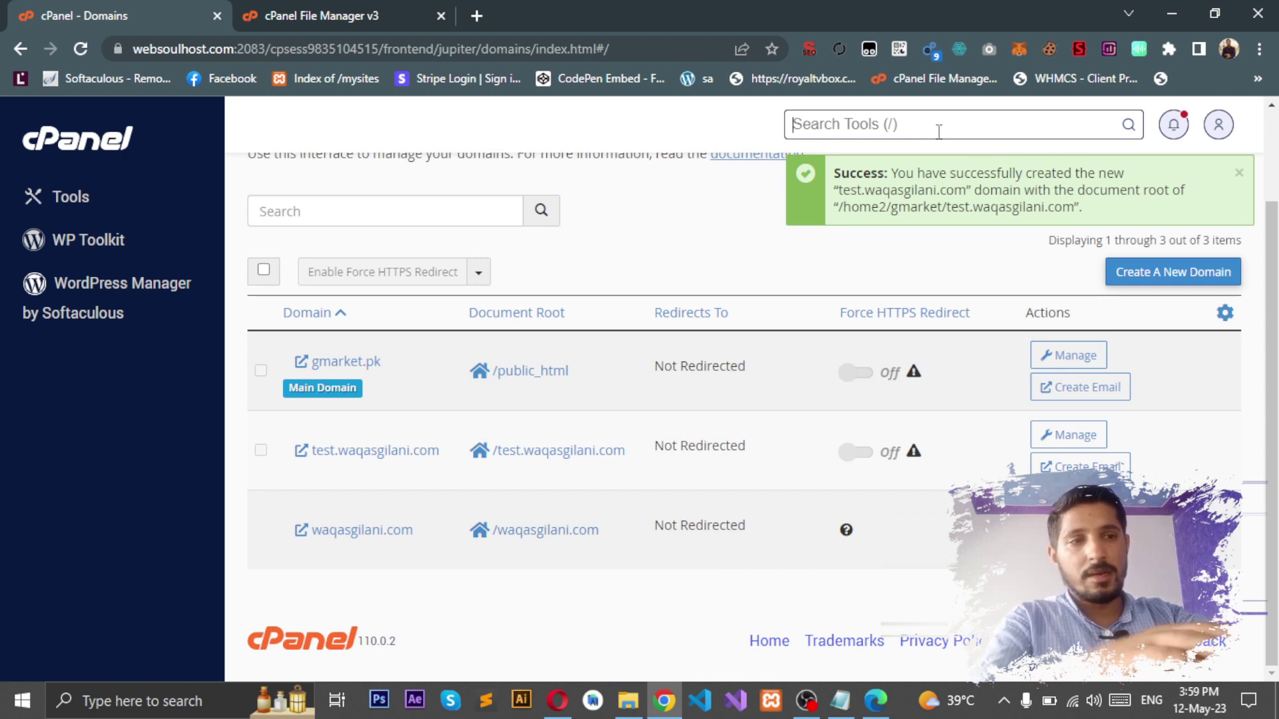
text(wordpre)
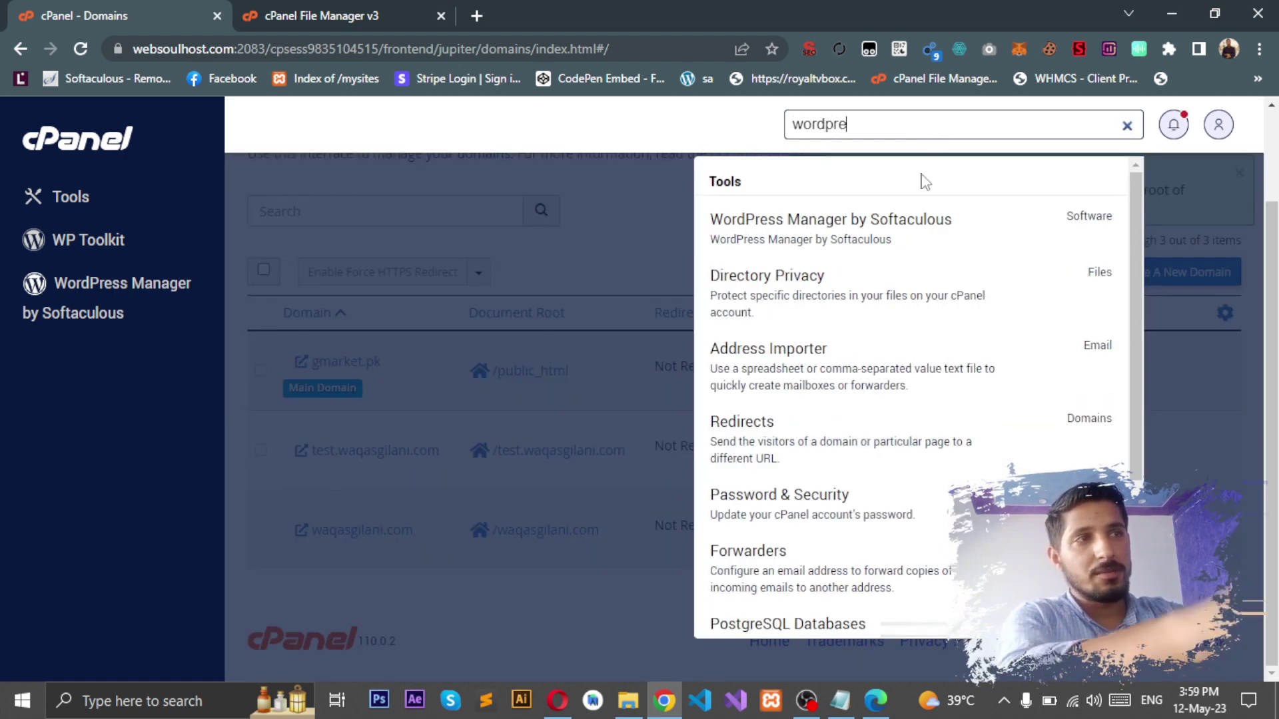
click(866, 226)
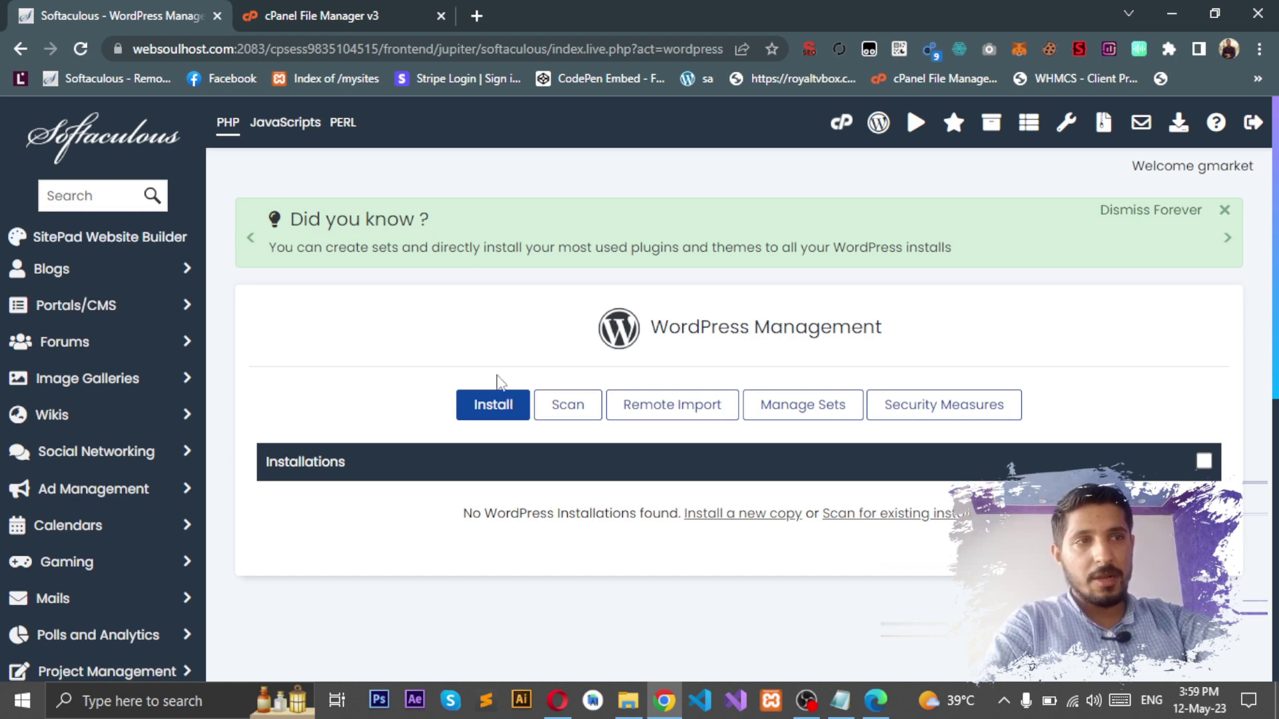
click(496, 407)
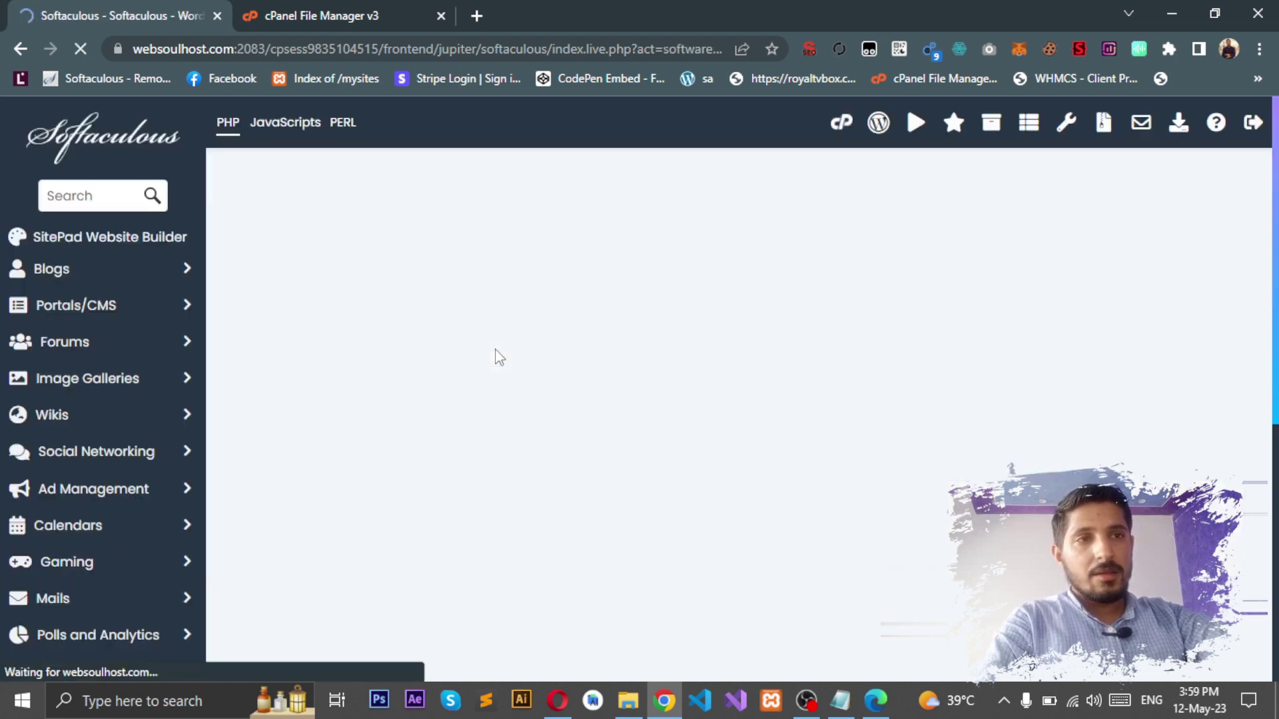
scroll(469, 366, down, 3)
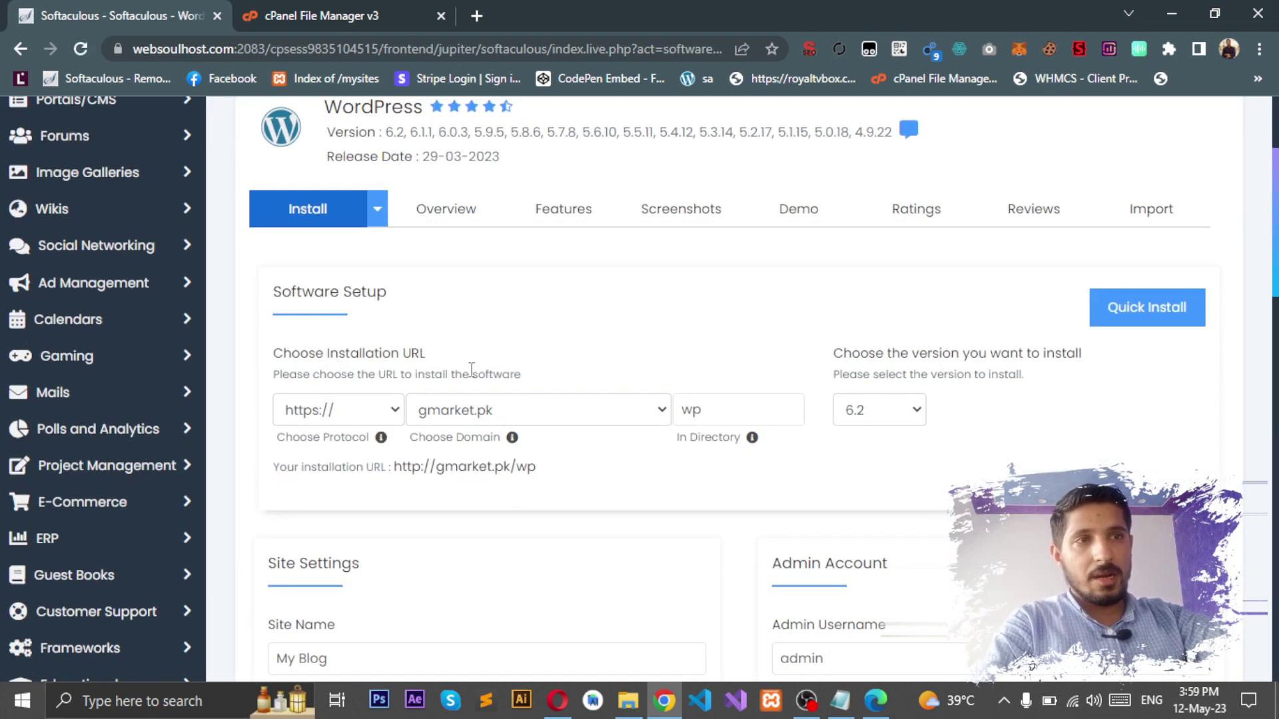
Step: Set the WordPress installation URL to the addon domain without the test prefix, and clear the wp installation directory
click(422, 409)
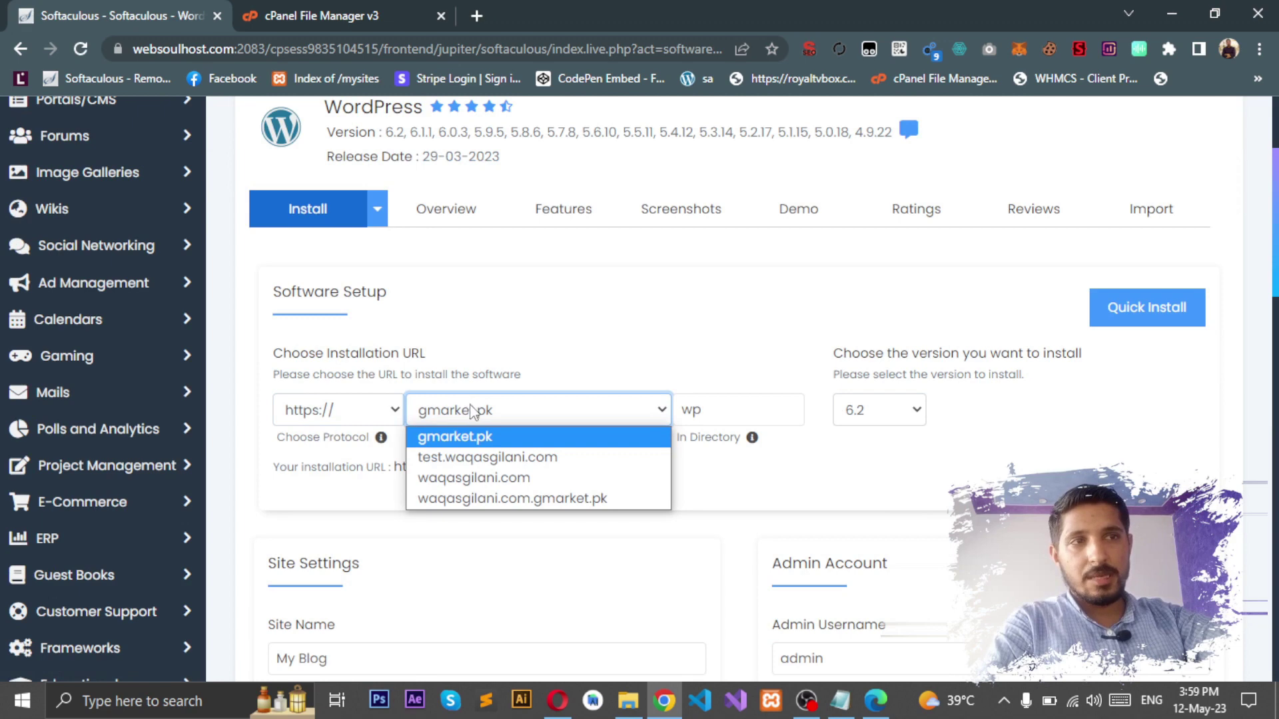
click(500, 490)
click(728, 417)
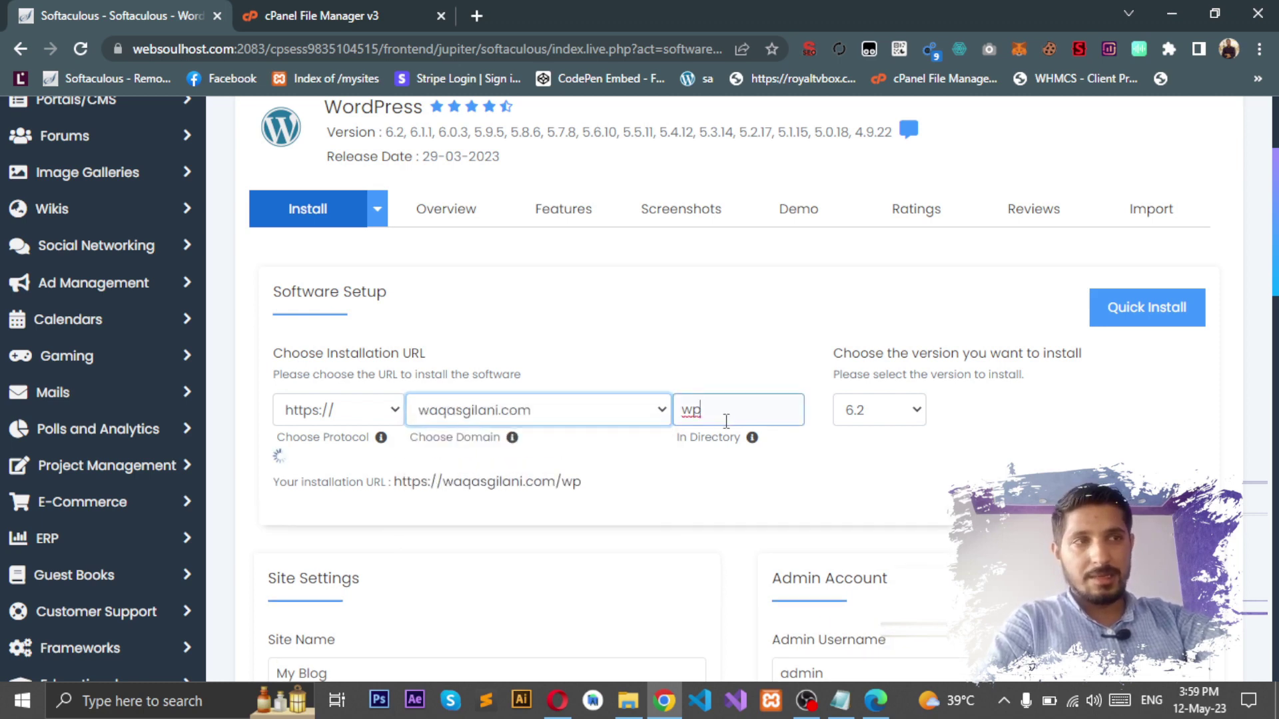
double_click(726, 418)
key(BackSpace)
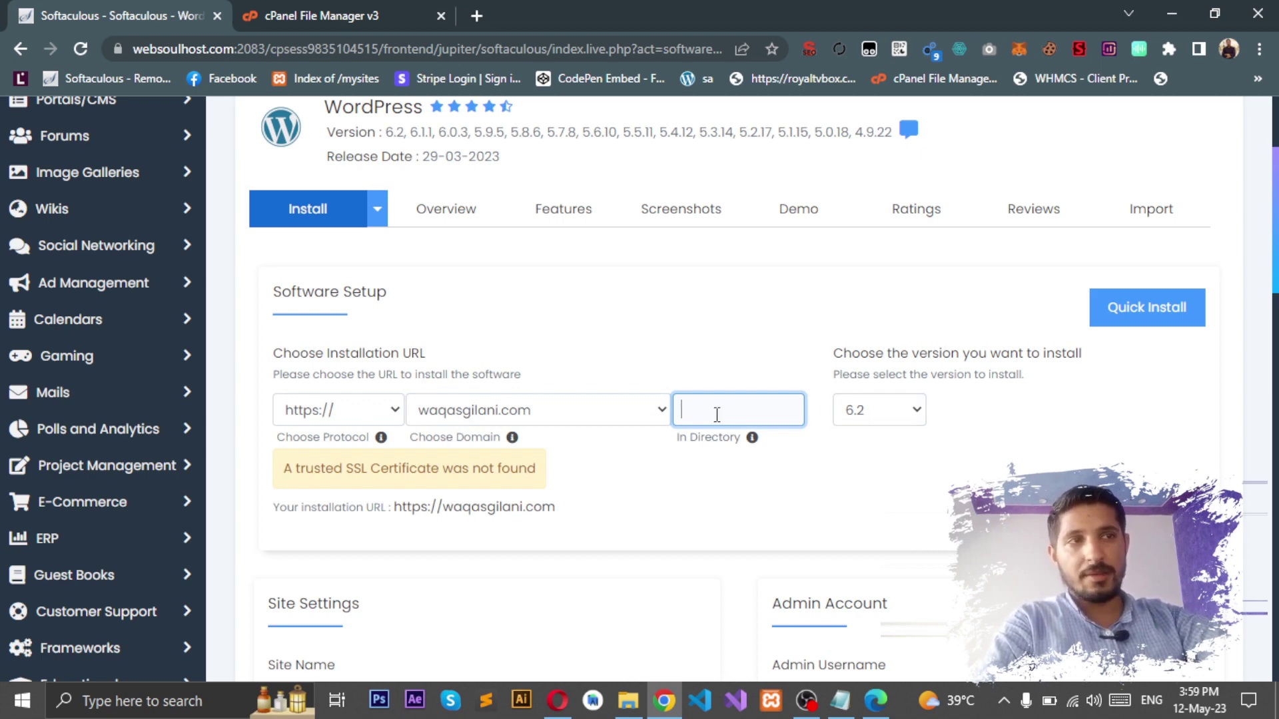
click(557, 411)
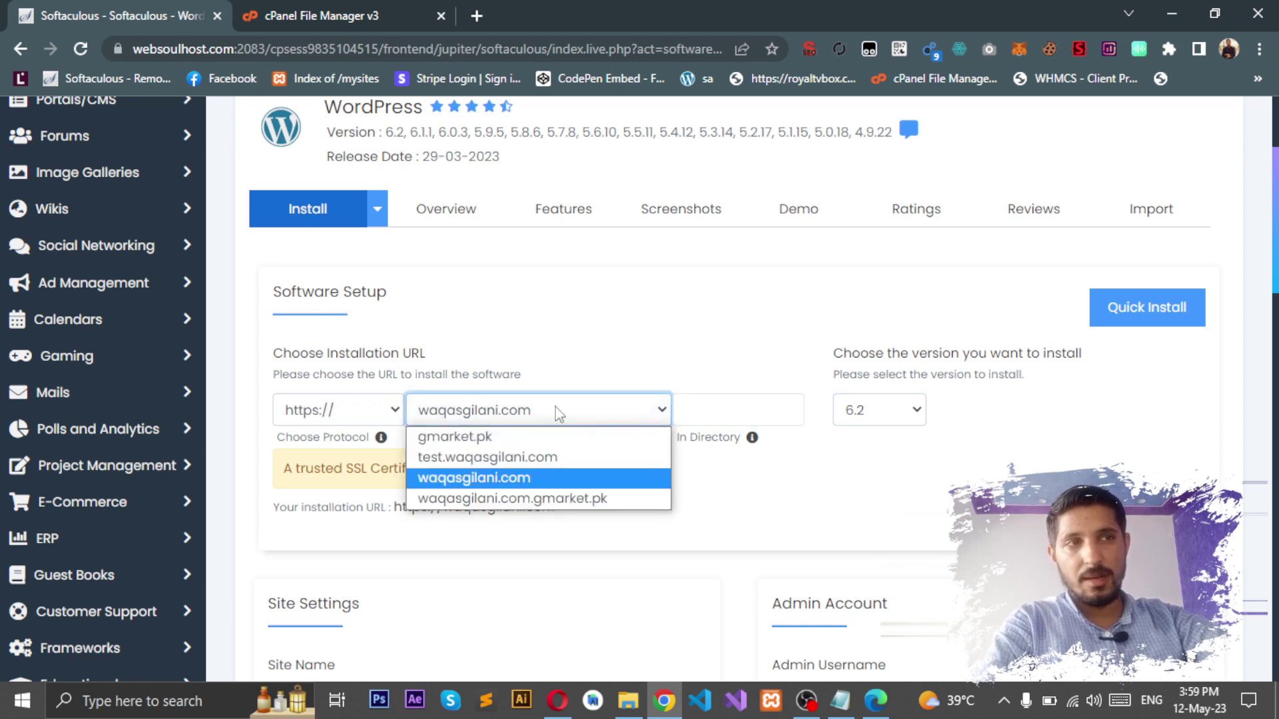
click(555, 478)
Step: Review the WordPress site settings, admin account fields and theme choices through to the end of the installation form
scroll(651, 333, down, 15)
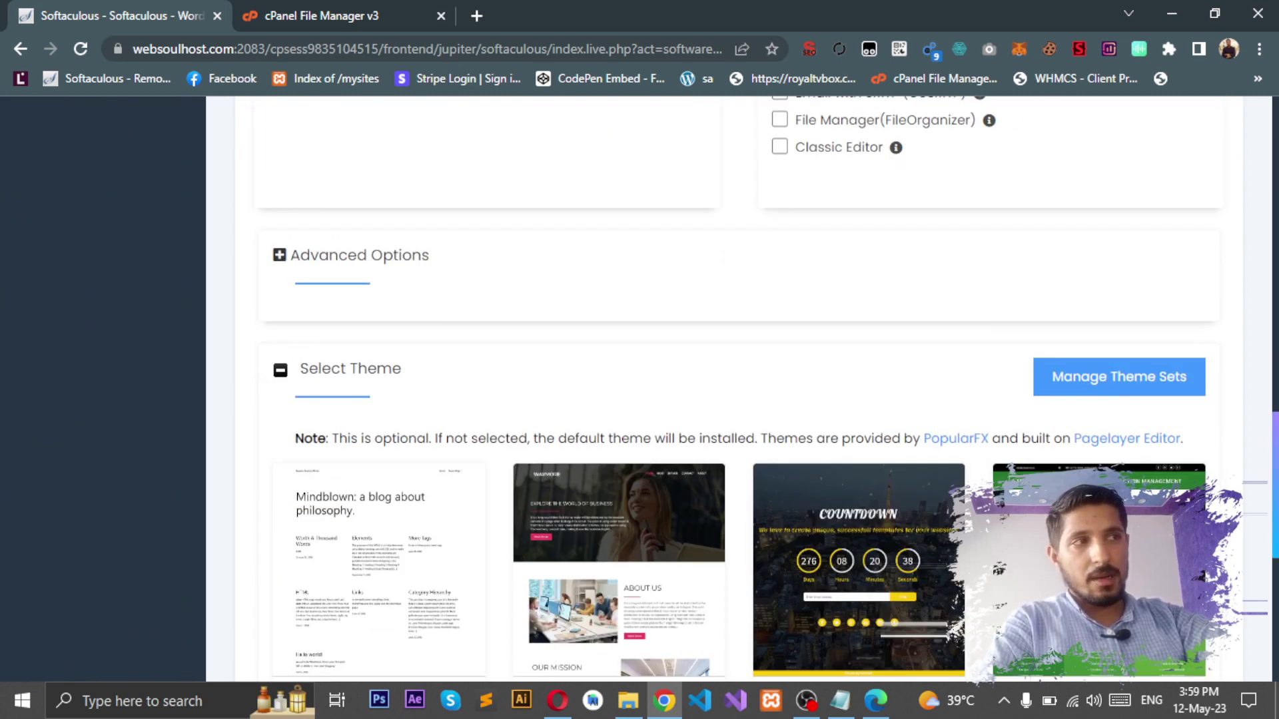
scroll(651, 246, up, 3)
scroll(957, 146, up, 5)
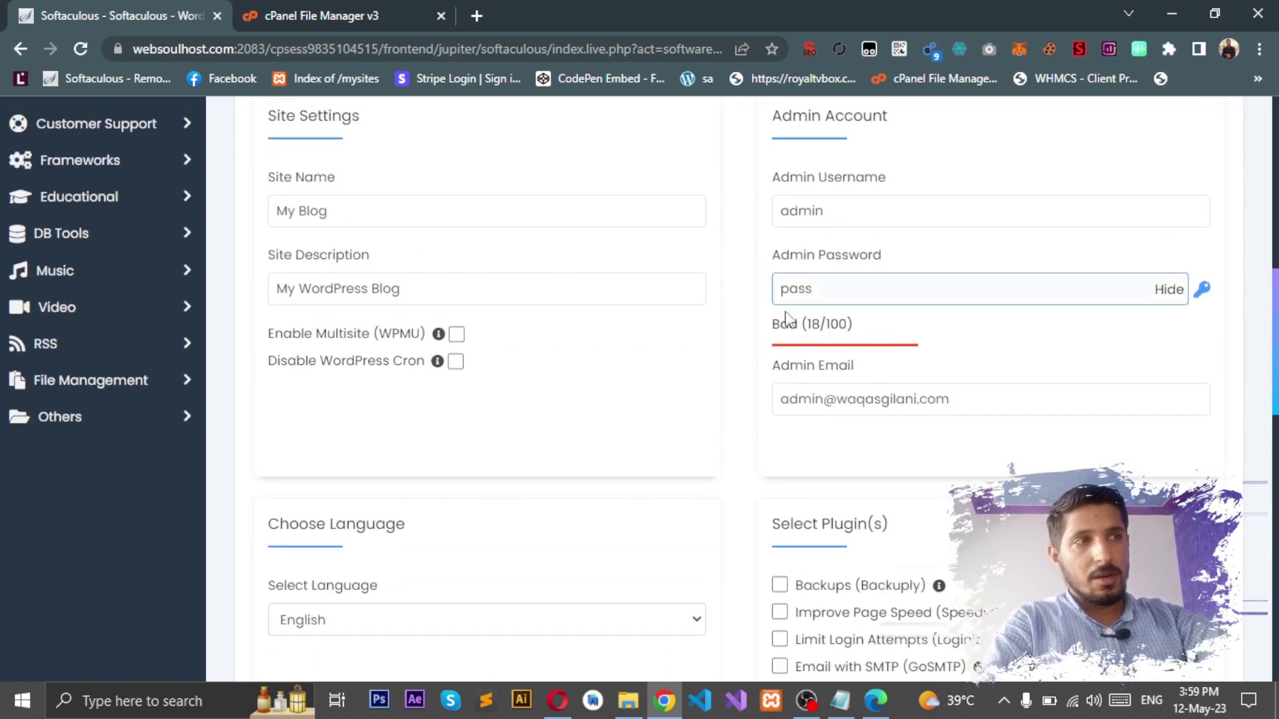
click(889, 211)
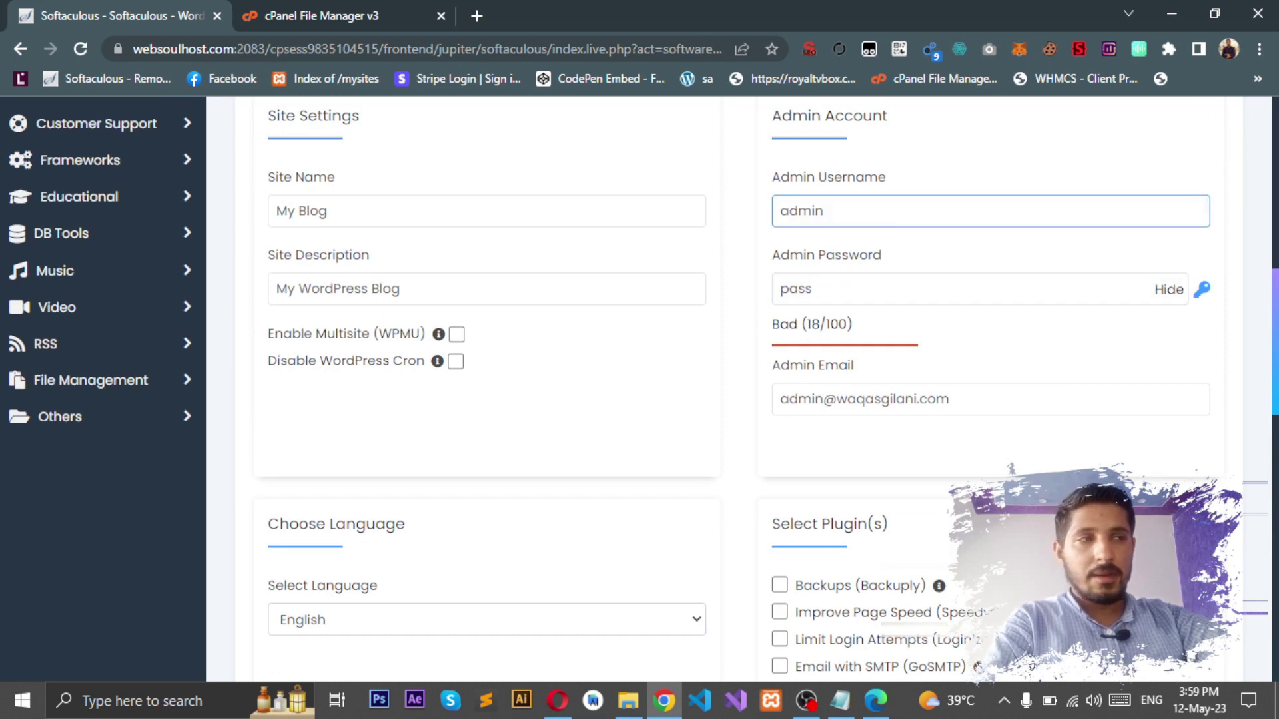
scroll(740, 400, down, 10)
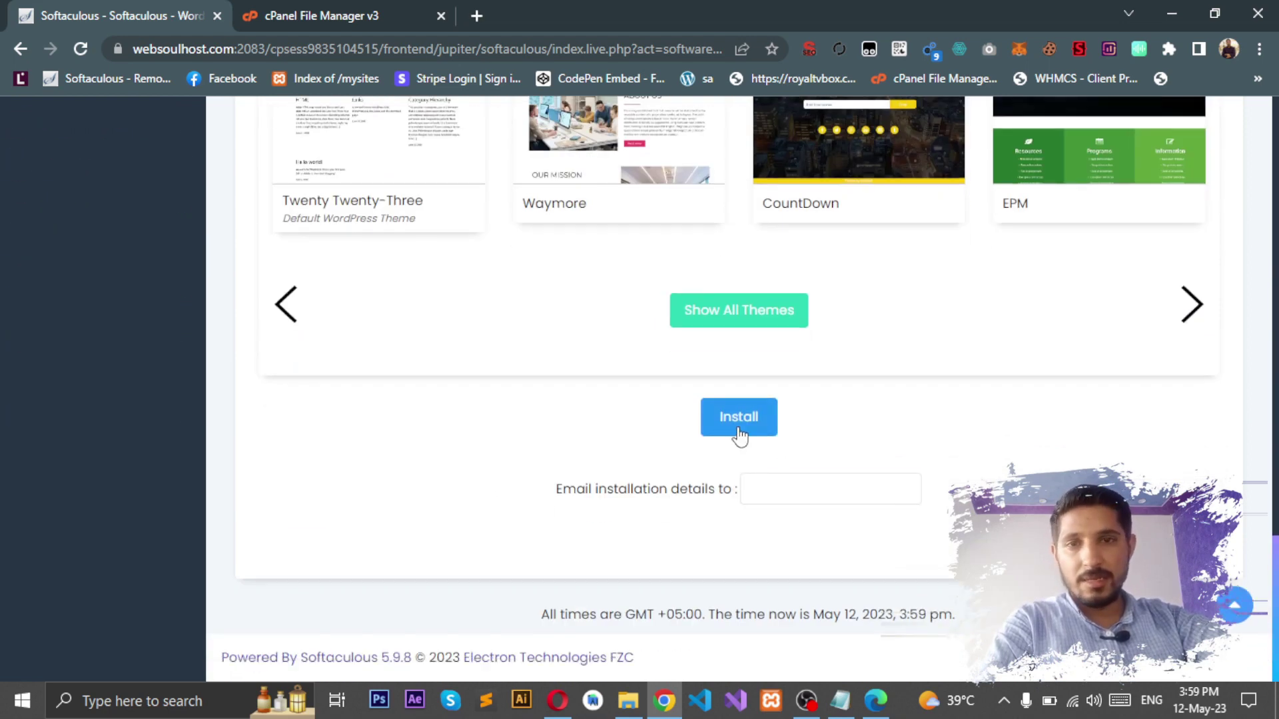